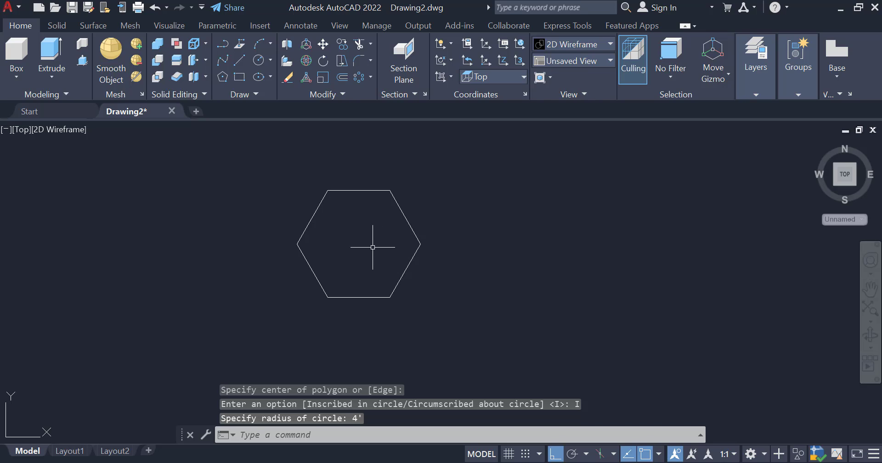
Step: Offset the hexagon outward by 6" to create a second, larger hexagon around it
{"action": "left_click", "coordinate": [400, 199]}
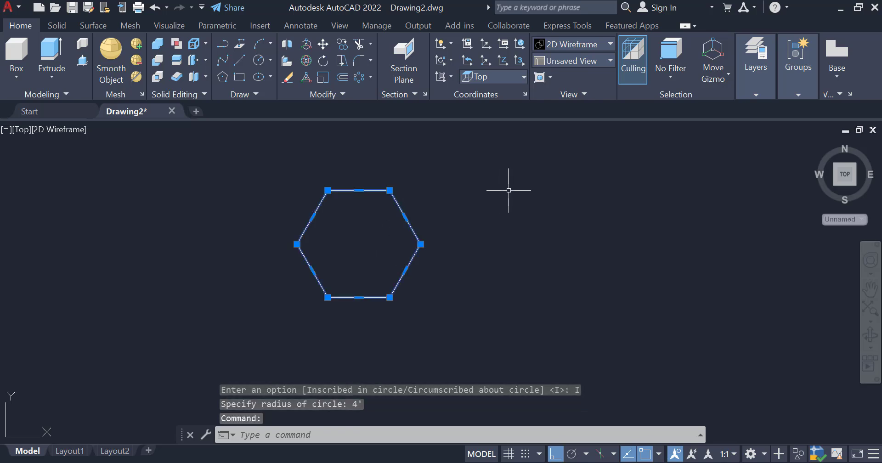
{"action": "type", "text": "o"}
{"action": "key", "text": "Return"}
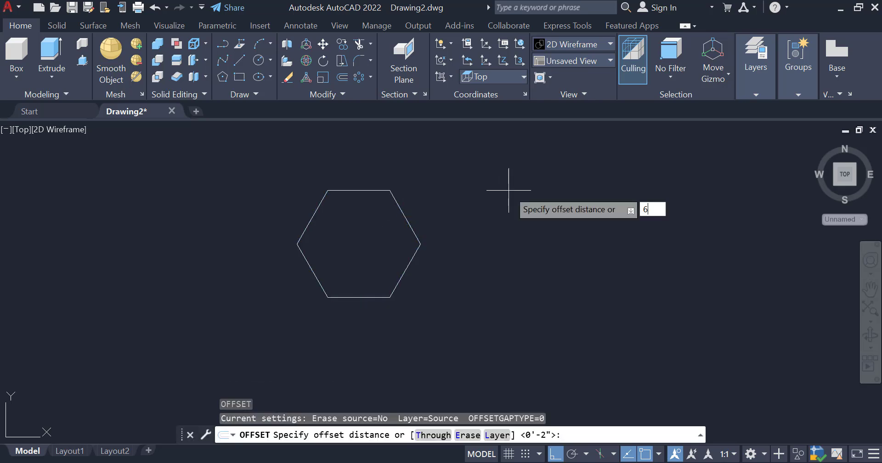
{"action": "key", "text": "Return"}
{"action": "left_click", "coordinate": [419, 243]}
{"action": "left_click", "coordinate": [524, 189]}
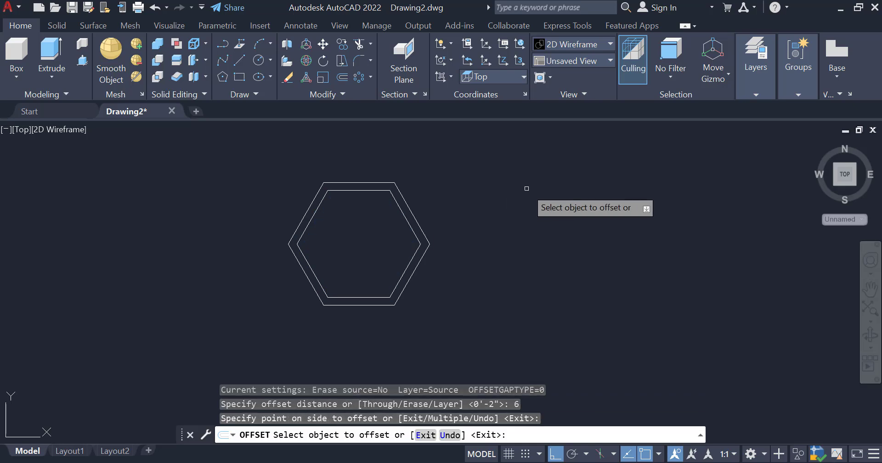
{"action": "key", "text": "Escape"}
{"action": "scroll", "coordinate": [368, 222], "scroll_direction": "up", "scroll_amount": 1}
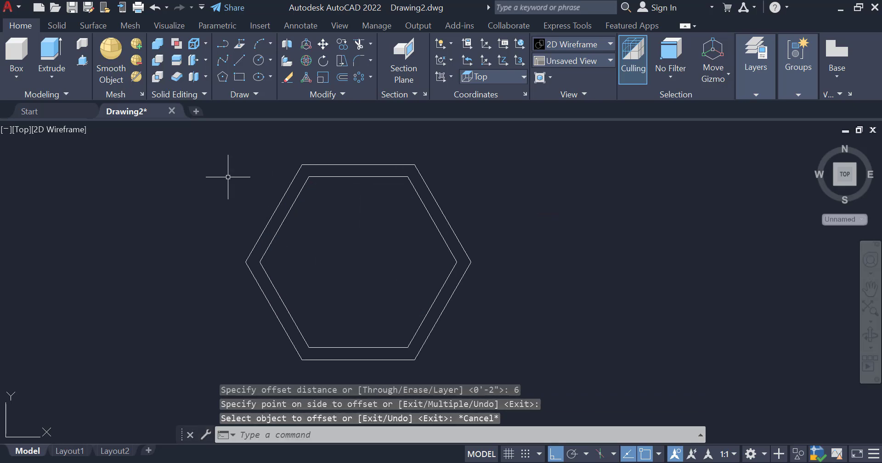
Step: Draw a short line from the midpoint of the inner hexagon's lower-left side perpendicular to the outer hexagon
{"action": "left_click", "coordinate": [239, 60]}
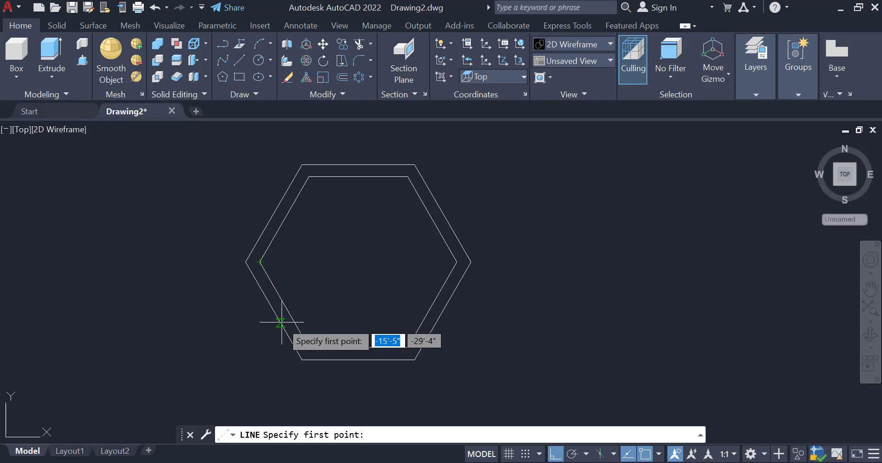
{"action": "left_click", "coordinate": [284, 305]}
{"action": "right_click", "coordinate": [308, 304]}
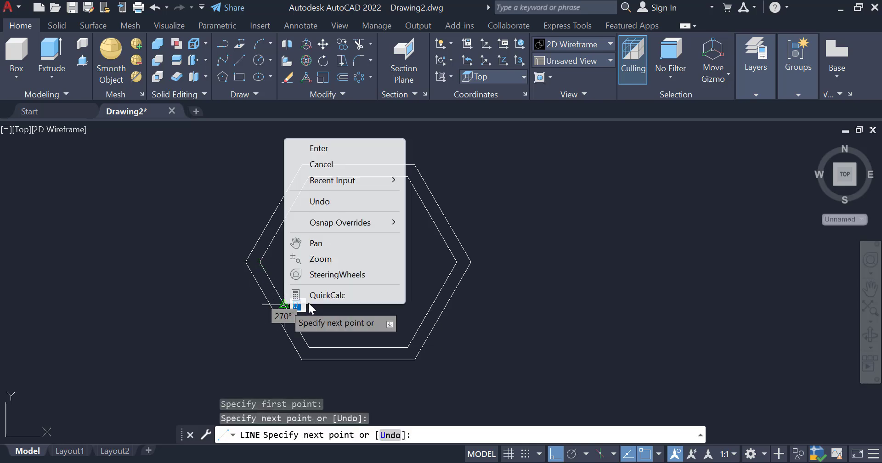
{"action": "left_click", "coordinate": [317, 149]}
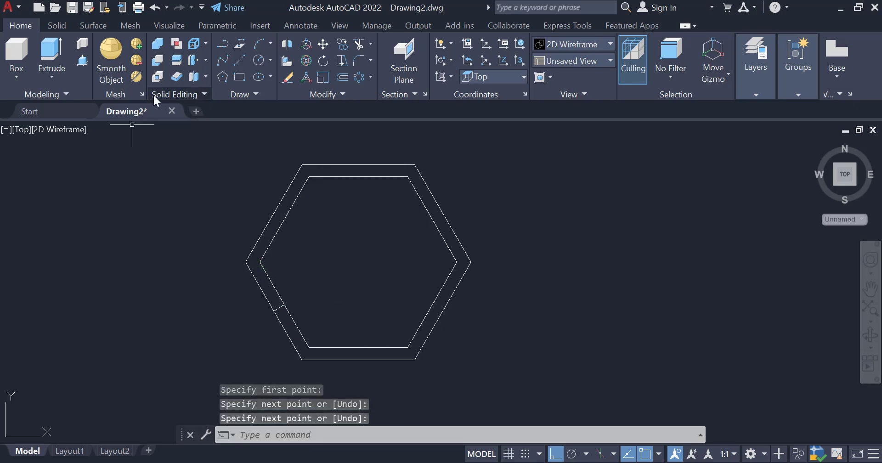
Step: Try a circle with a 1" radius at the midpoint of the short connecting line and delete it
{"action": "left_click", "coordinate": [84, 62]}
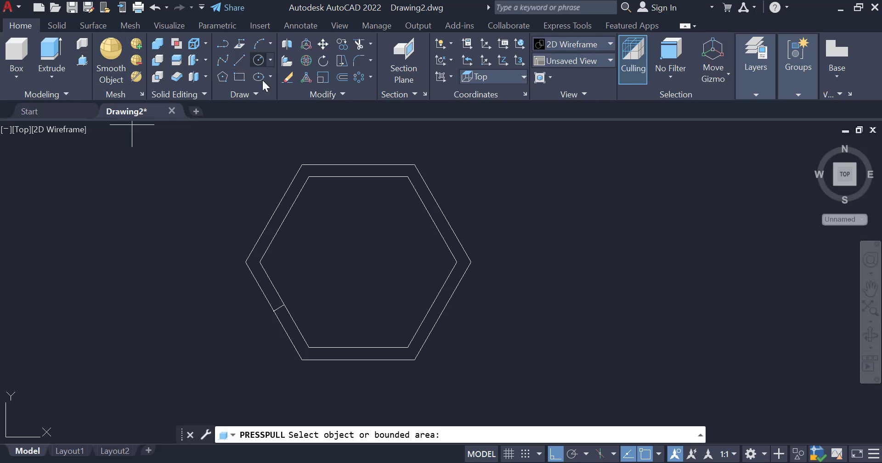
{"action": "left_click", "coordinate": [259, 60]}
{"action": "left_click", "coordinate": [279, 307]}
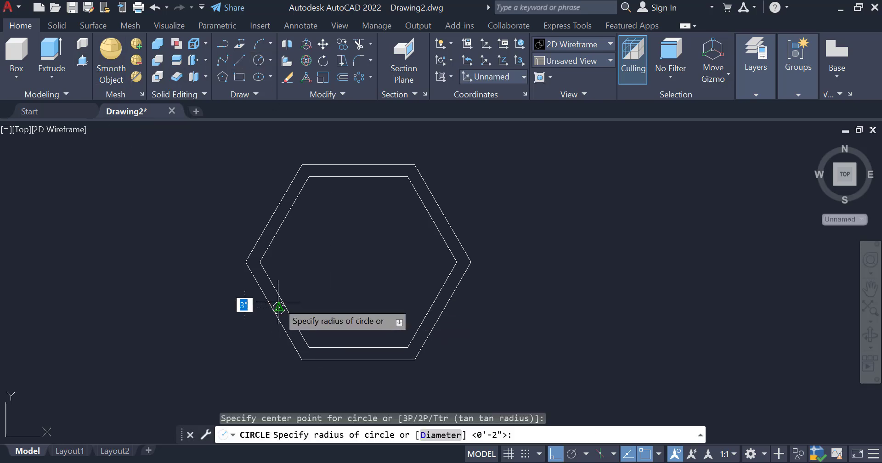
{"action": "type", "text": "1"}
{"action": "key", "text": "Return"}
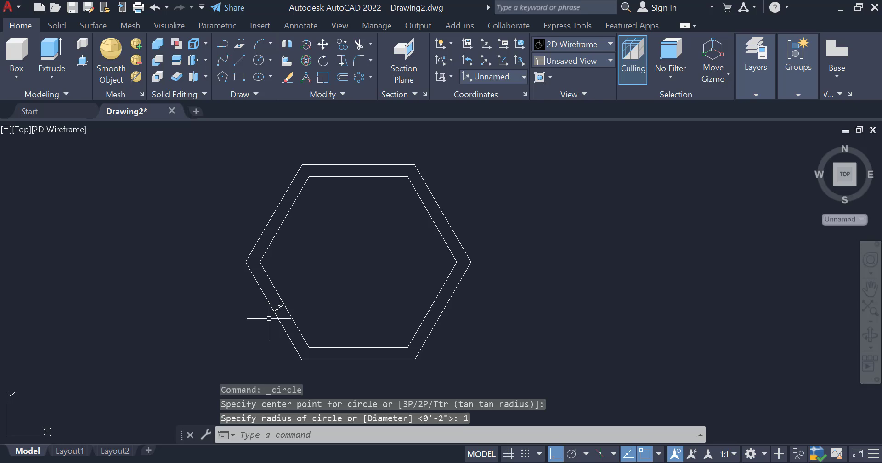
{"action": "scroll", "coordinate": [269, 318], "scroll_direction": "up", "scroll_amount": 4}
{"action": "left_click", "coordinate": [296, 300]}
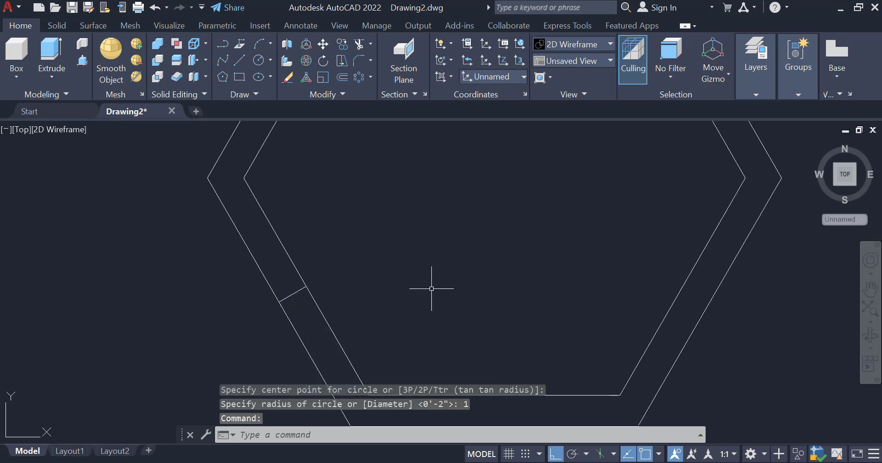
{"action": "key", "text": "Delete"}
Step: Draw a circle with a 1.5" radius centered on the midpoint of the short connecting line
{"action": "left_click", "coordinate": [259, 61]}
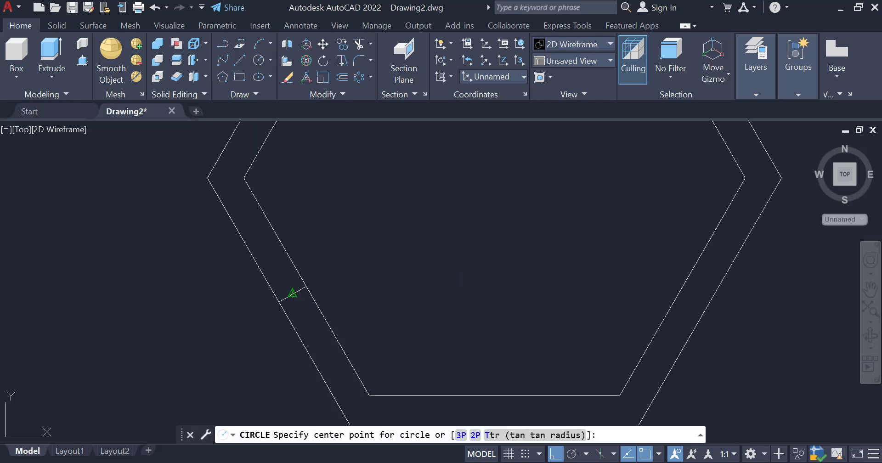
{"action": "left_click", "coordinate": [293, 294]}
{"action": "type", "text": "1.5"}
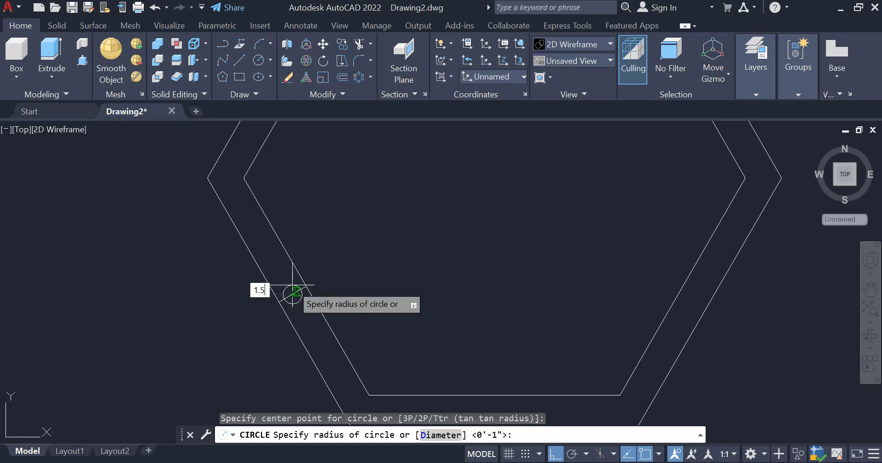
{"action": "key", "text": "Return"}
{"action": "scroll", "coordinate": [296, 266], "scroll_direction": "down", "scroll_amount": 4}
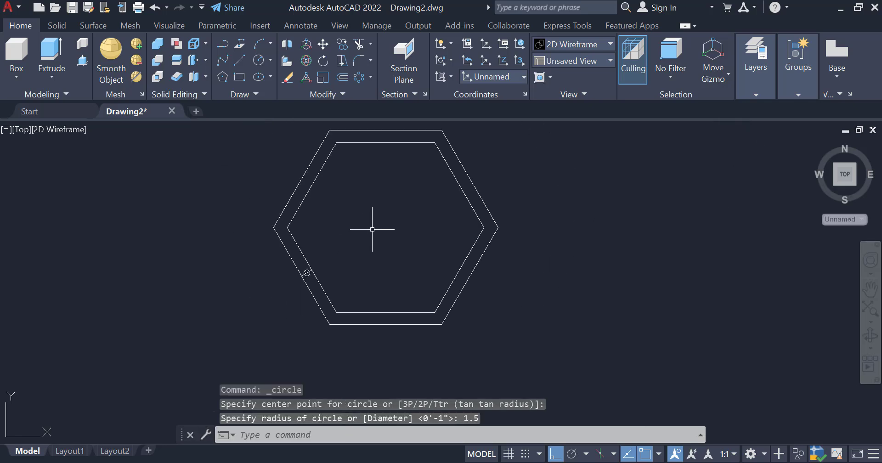
Step: Draw a horizontal line joining the outer hexagon's leftmost and rightmost corners
{"action": "left_click", "coordinate": [240, 61]}
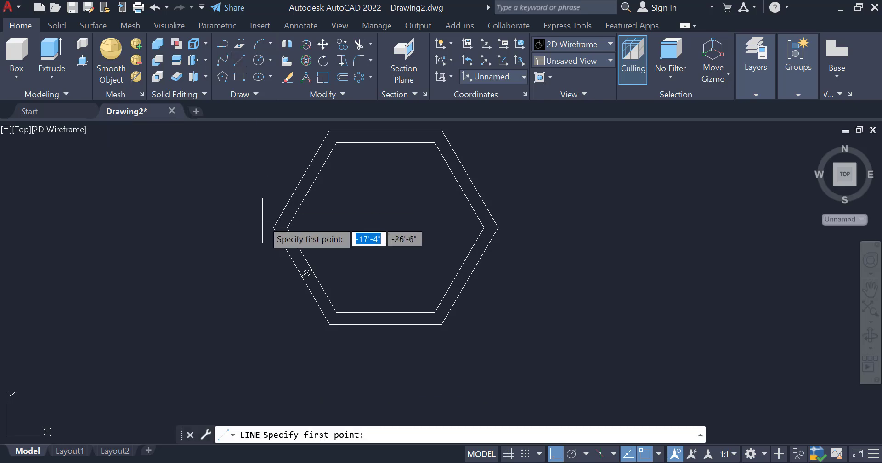
{"action": "left_click", "coordinate": [274, 227]}
{"action": "left_click", "coordinate": [498, 227]}
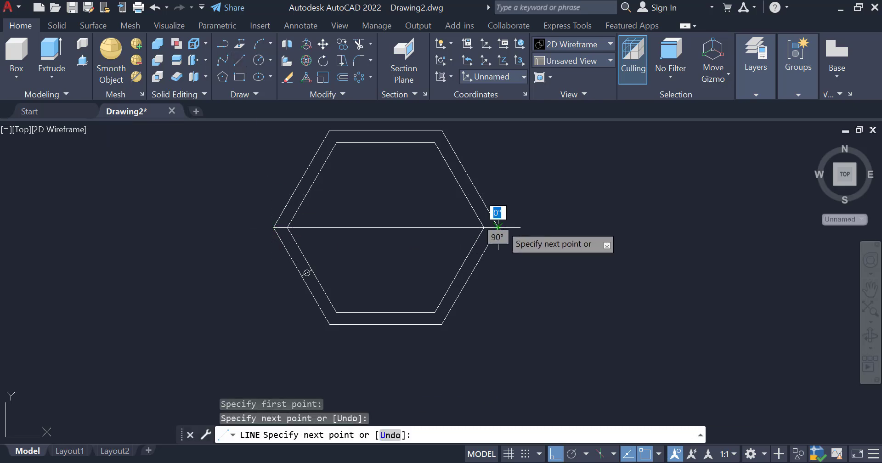
{"action": "key", "text": "Return"}
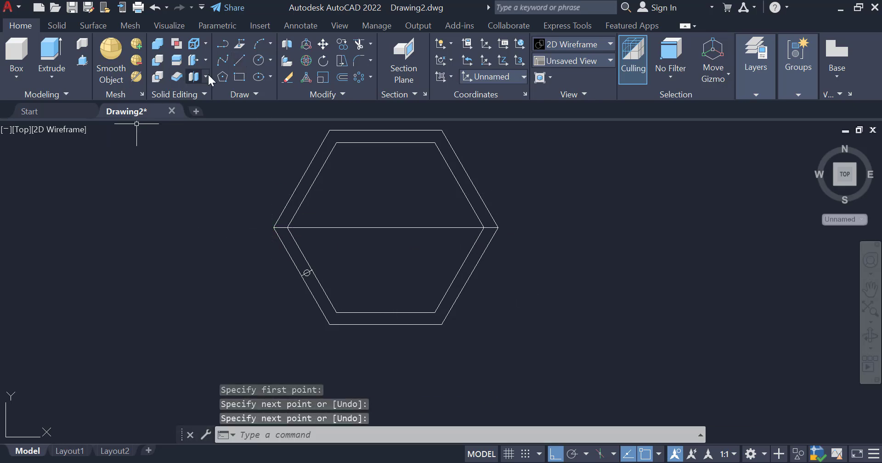
Step: Create a polar array of the small circle with 6 items over 360°, centered on the horizontal line's midpoint
{"action": "left_click", "coordinate": [371, 76]}
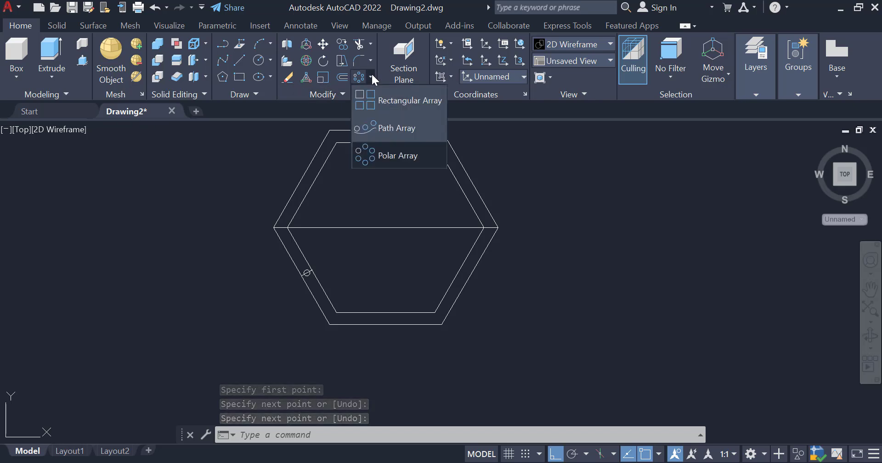
{"action": "left_click", "coordinate": [383, 152]}
{"action": "left_click", "coordinate": [307, 272]}
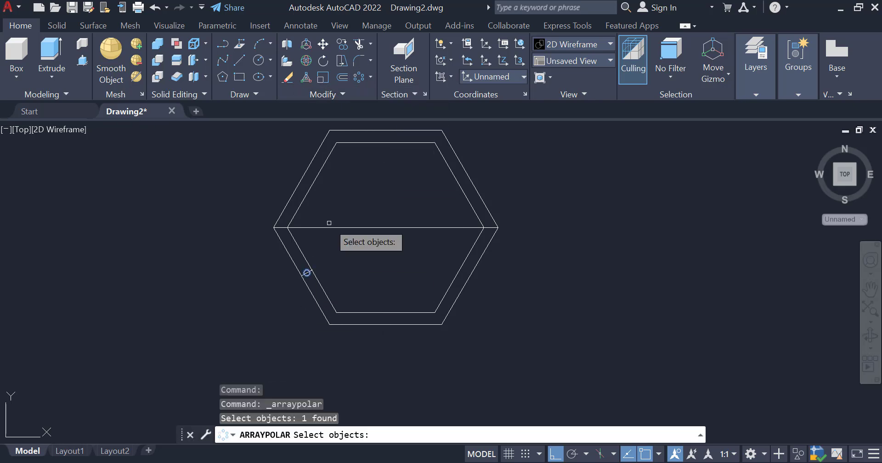
{"action": "key", "text": "Return"}
{"action": "left_click", "coordinate": [385, 227]}
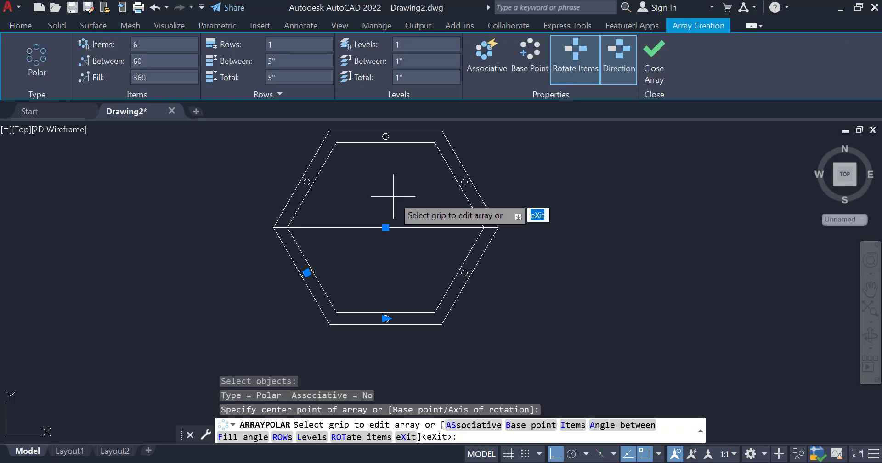
{"action": "key", "text": "Return"}
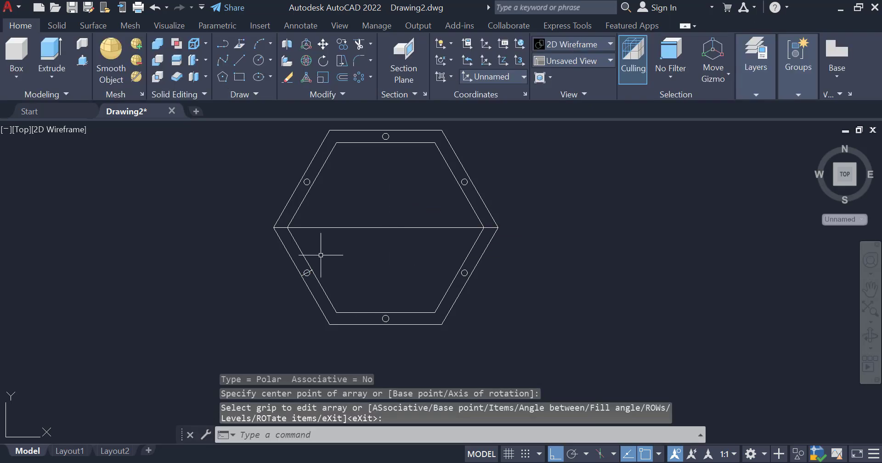
Step: Delete the short connecting line that runs through the lower-left circle
{"action": "scroll", "coordinate": [319, 273], "scroll_direction": "up", "scroll_amount": 6}
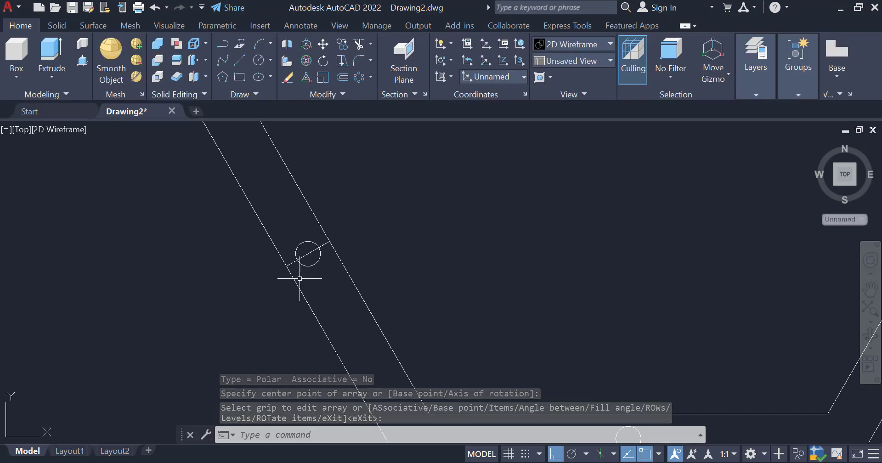
{"action": "left_click", "coordinate": [298, 261]}
{"action": "key", "text": "Escape"}
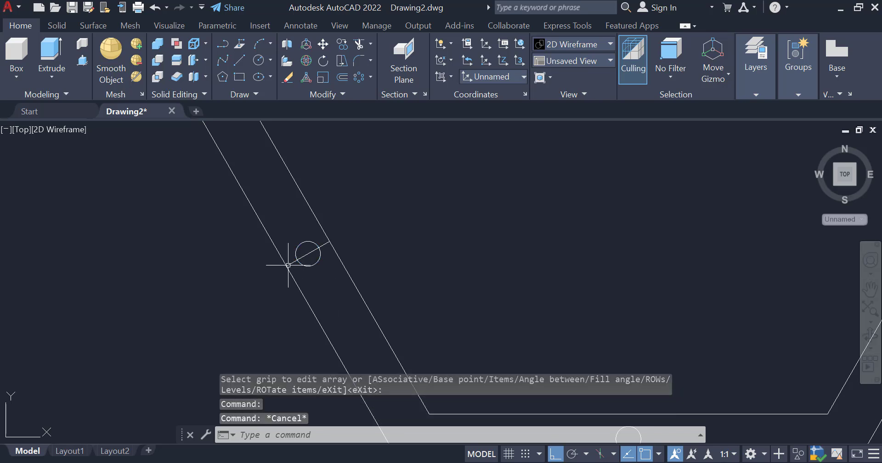
{"action": "left_click", "coordinate": [317, 262]}
{"action": "key", "text": "Delete"}
{"action": "scroll", "coordinate": [255, 289], "scroll_direction": "down", "scroll_amount": 6}
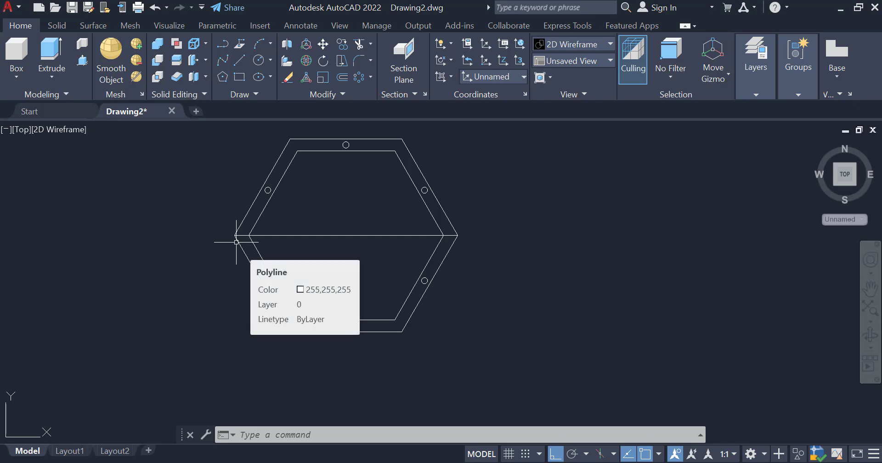
Step: Switch to the SW Isometric view and move the outer hexagon and its diagonal line 8' upward along Z
{"action": "left_click", "coordinate": [20, 129]}
{"action": "left_click", "coordinate": [76, 262]}
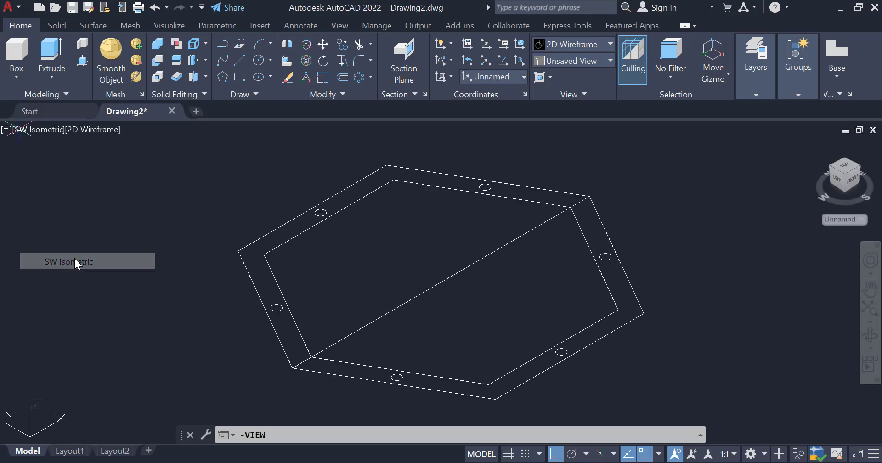
{"action": "left_click", "coordinate": [283, 332]}
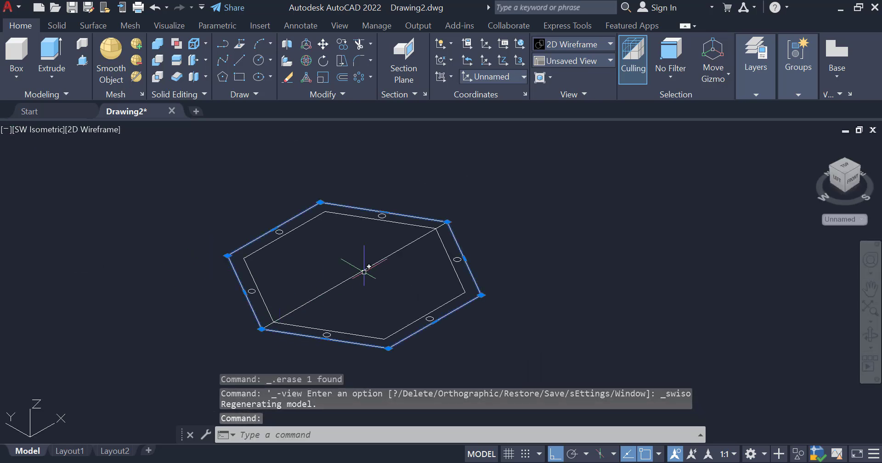
{"action": "left_click", "coordinate": [432, 231]}
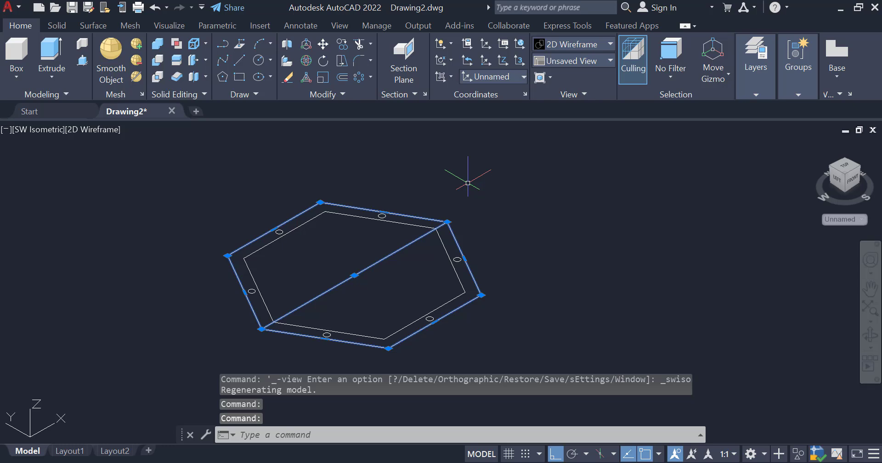
{"action": "key", "text": "Return"}
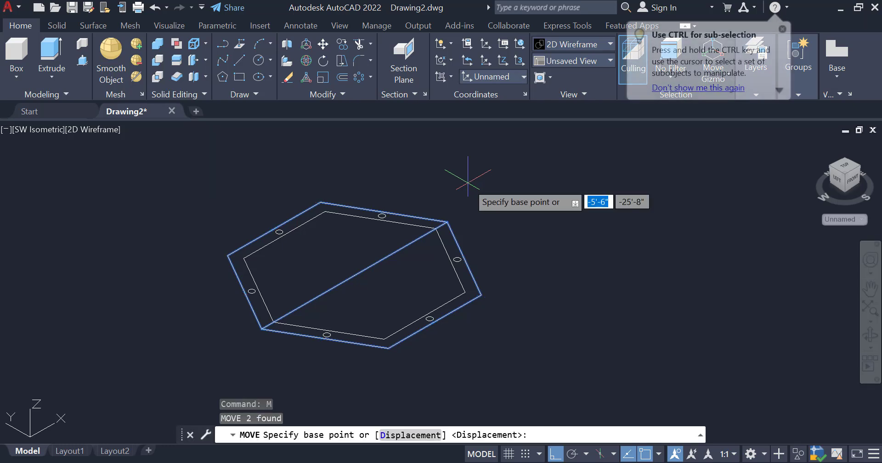
{"action": "left_click", "coordinate": [529, 318]}
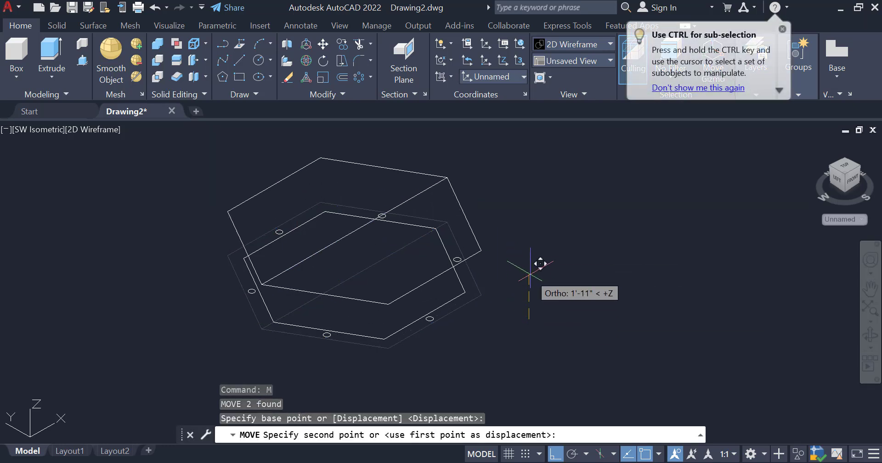
{"action": "type", "text": "8'"}
{"action": "key", "text": "Return"}
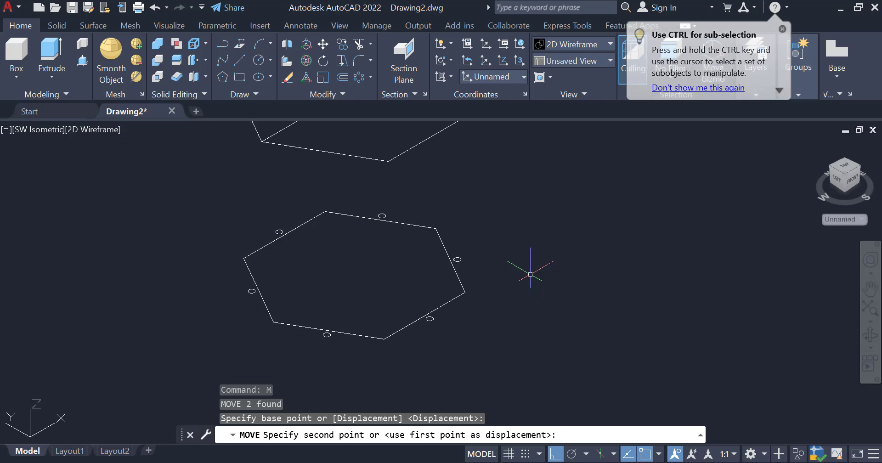
Step: Draw a vertical line 25" upward along Z from the midpoint of the raised hexagon's diagonal line
{"action": "scroll", "coordinate": [571, 305], "scroll_direction": "down", "scroll_amount": 5}
{"action": "scroll", "coordinate": [571, 299], "scroll_direction": "up", "scroll_amount": 5}
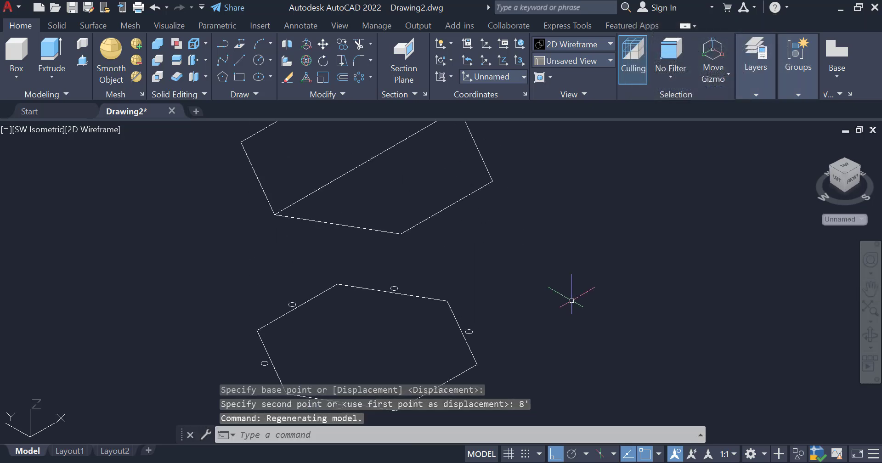
{"action": "scroll", "coordinate": [440, 259], "scroll_direction": "down", "scroll_amount": 2}
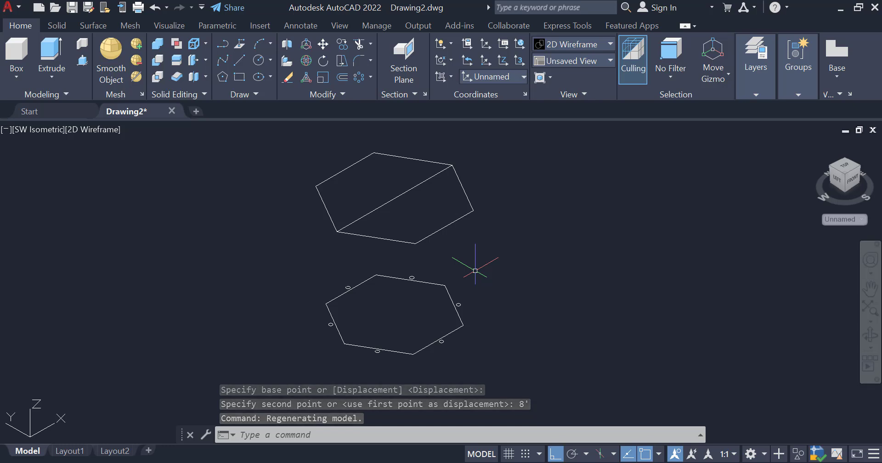
{"action": "left_click", "coordinate": [239, 60]}
{"action": "left_click", "coordinate": [394, 198]}
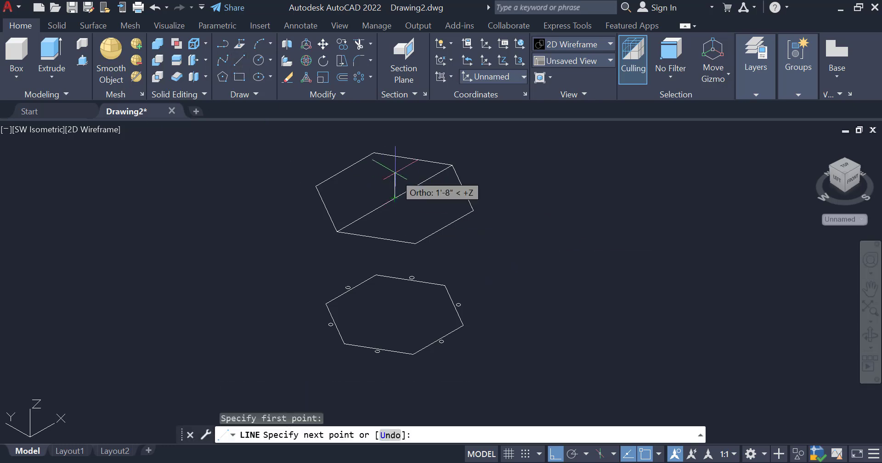
{"action": "type", "text": "25"}
{"action": "key", "text": "Return"}
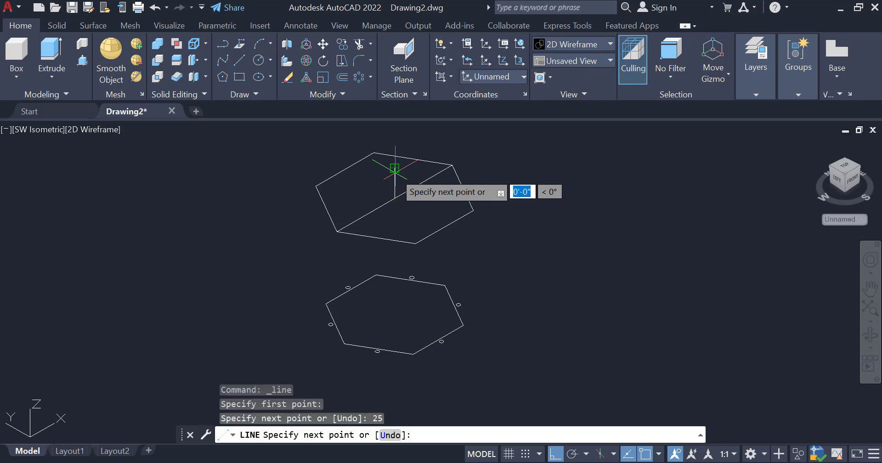
{"action": "key", "text": "Return"}
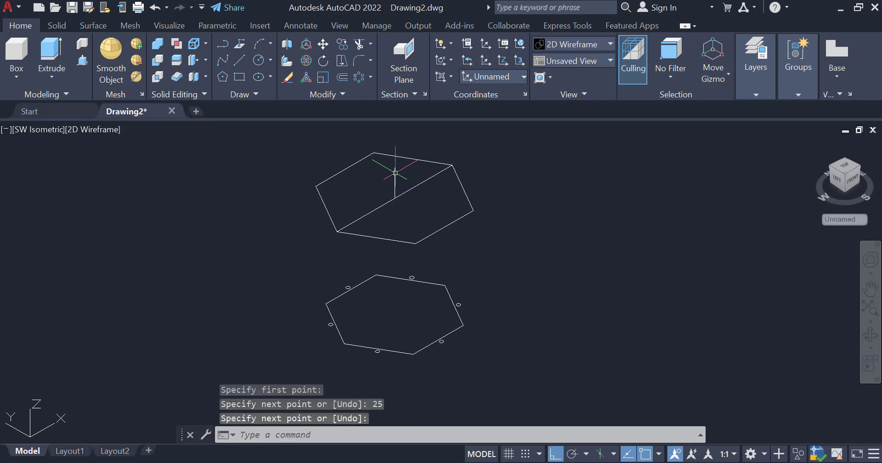
Step: Erase the raised hexagon's diagonal line and draw a closed triangle from its front edge's two corners to the top of the vertical line
{"action": "left_click", "coordinate": [384, 205]}
{"action": "key", "text": "Delete"}
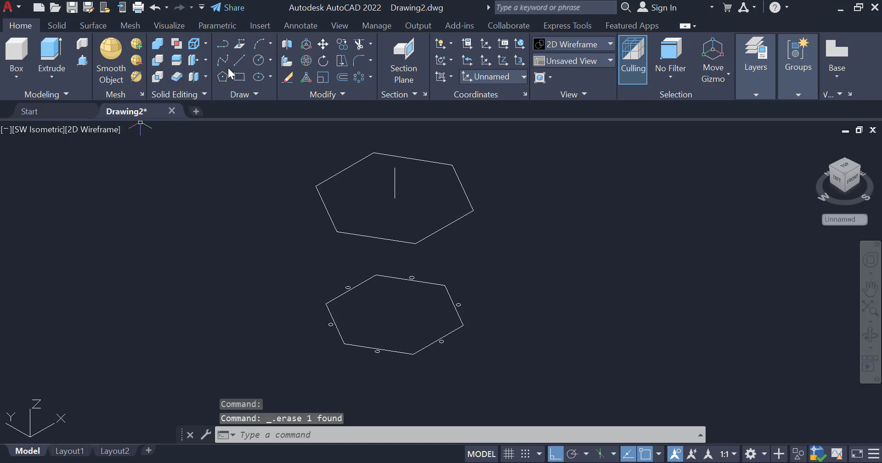
{"action": "left_click", "coordinate": [240, 60]}
{"action": "left_click", "coordinate": [338, 231]}
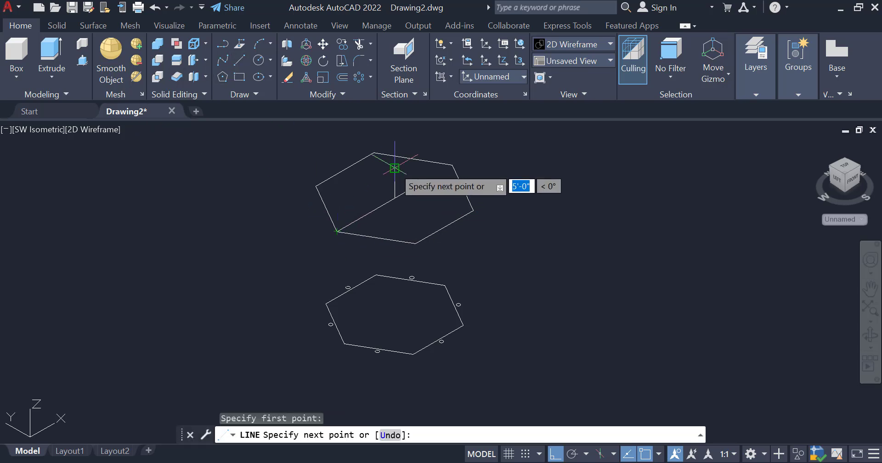
{"action": "left_click", "coordinate": [395, 169]}
{"action": "left_click", "coordinate": [415, 243]}
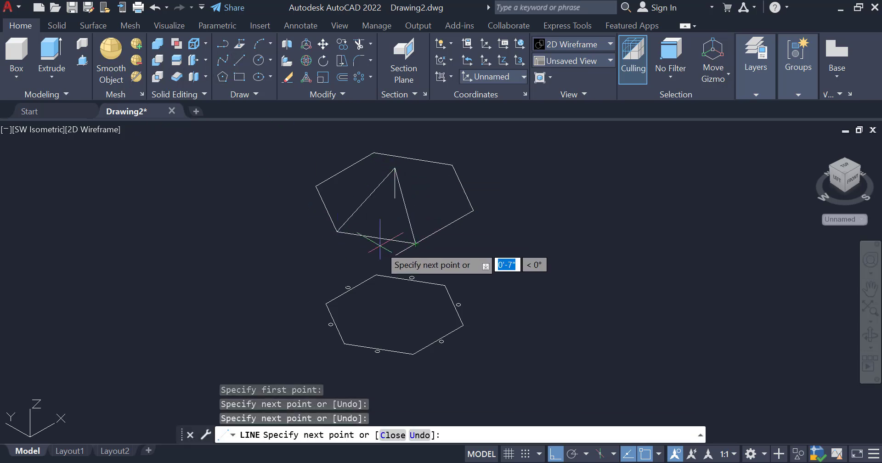
{"action": "left_click", "coordinate": [337, 231]}
{"action": "key", "text": "Return"}
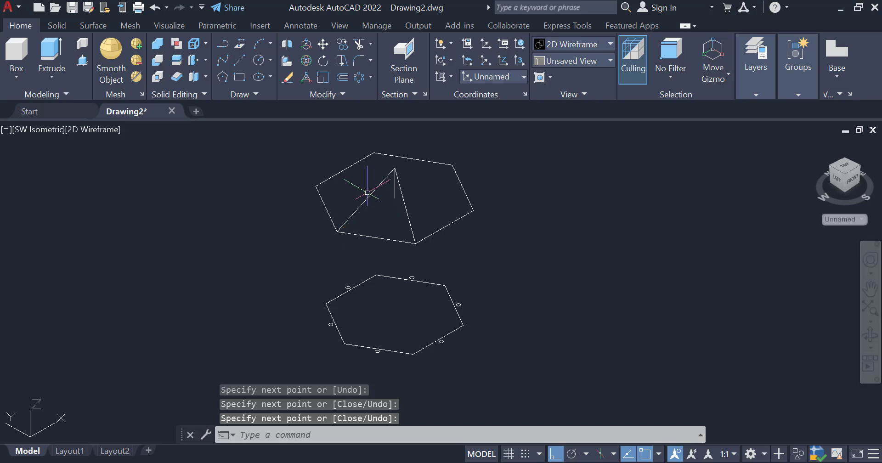
Step: Join the three lines of the sloped triangle into a single outline
{"action": "left_click", "coordinate": [369, 194]}
{"action": "left_click", "coordinate": [401, 196]}
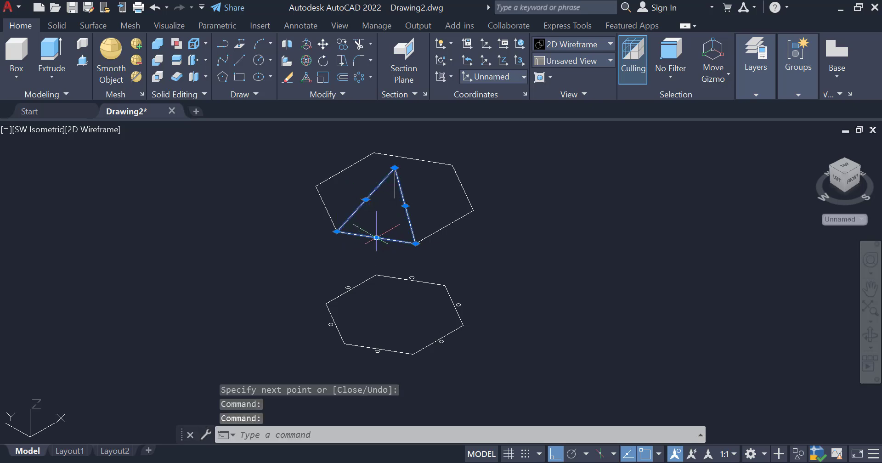
{"action": "left_click", "coordinate": [376, 238]}
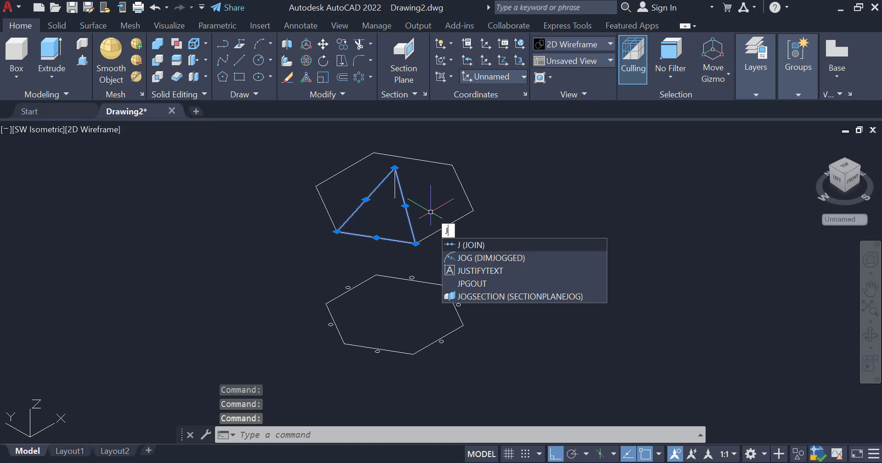
{"action": "key", "text": "Return"}
Step: Extrude the sloped triangle 3" outward with Presspull to form a solid roof panel
{"action": "left_click", "coordinate": [82, 60]}
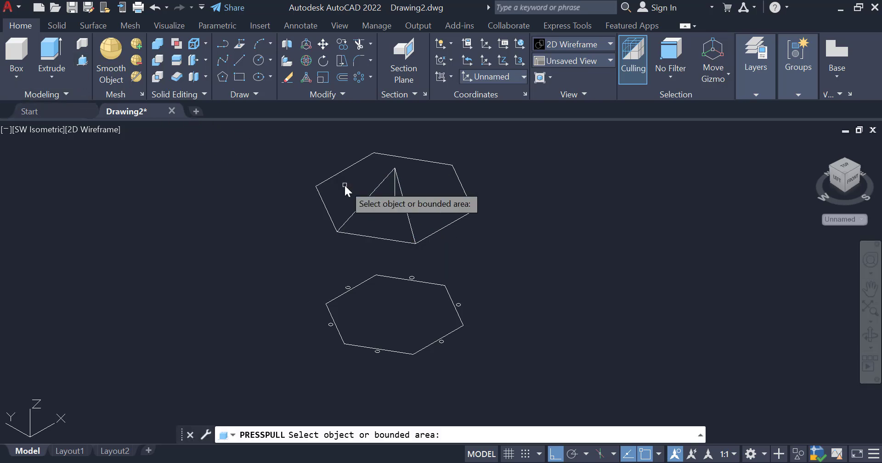
{"action": "left_click", "coordinate": [366, 204]}
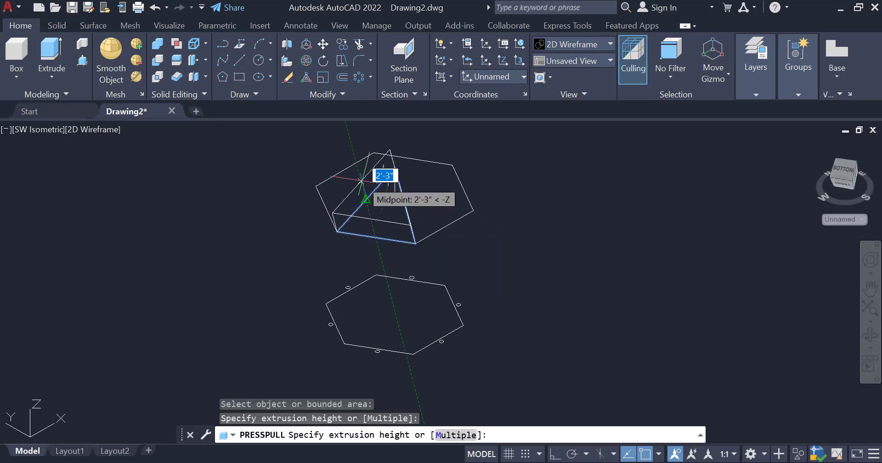
{"action": "type", "text": "3"}
{"action": "key", "text": "Return"}
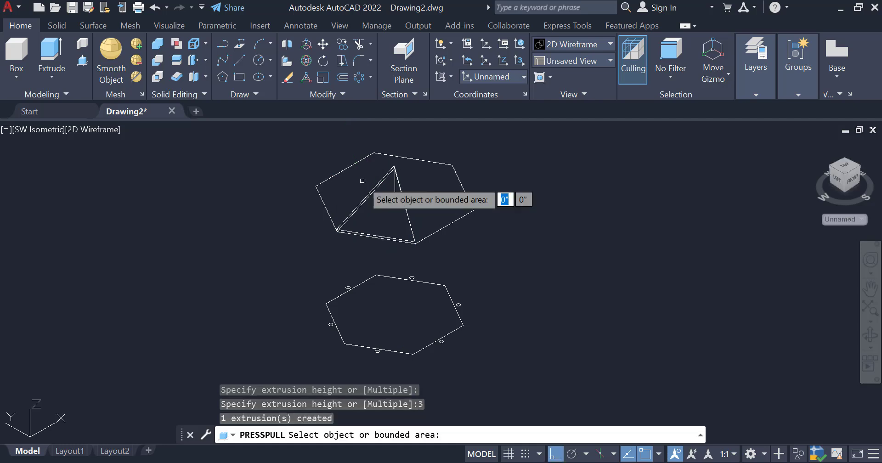
{"action": "key", "text": "Return"}
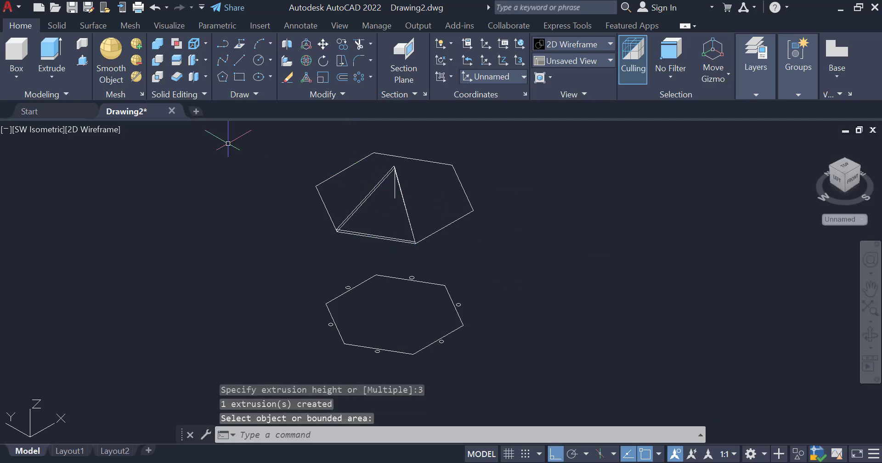
Step: Create a polar array of the roof panel with 6 items over 360°, centered on the apex of the vertical line
{"action": "left_click", "coordinate": [370, 77]}
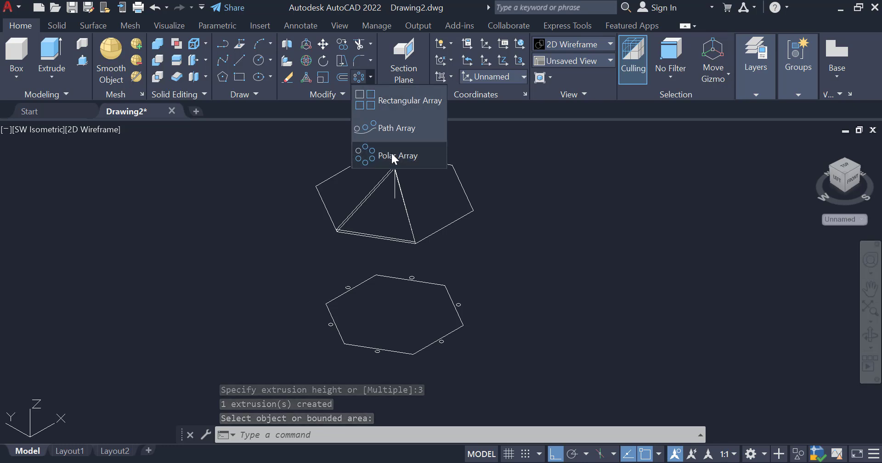
{"action": "left_click", "coordinate": [389, 152]}
{"action": "left_click", "coordinate": [377, 189]}
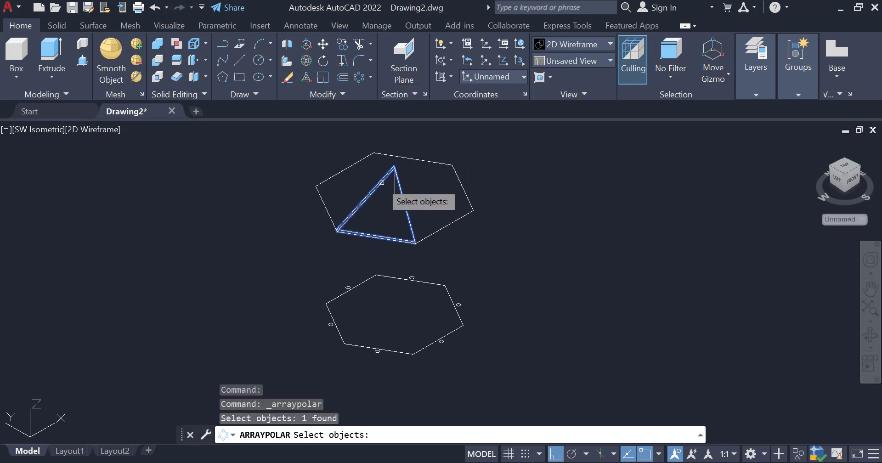
{"action": "key", "text": "Return"}
{"action": "left_click", "coordinate": [395, 167]}
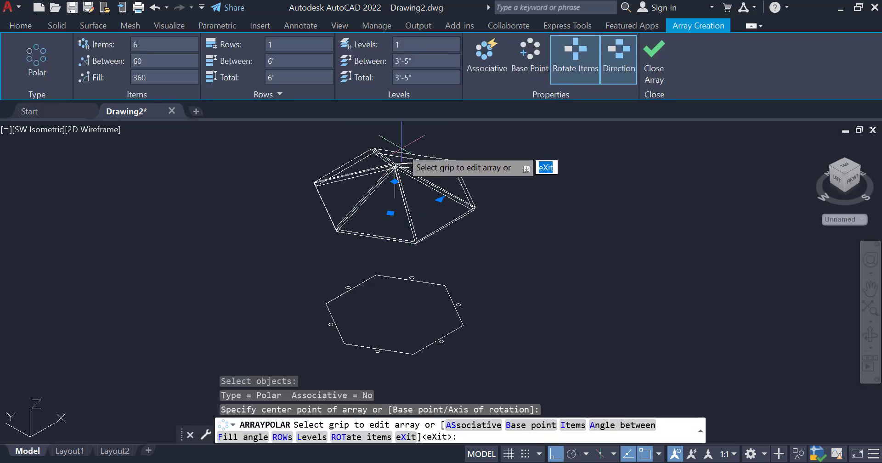
{"action": "key", "text": "Return"}
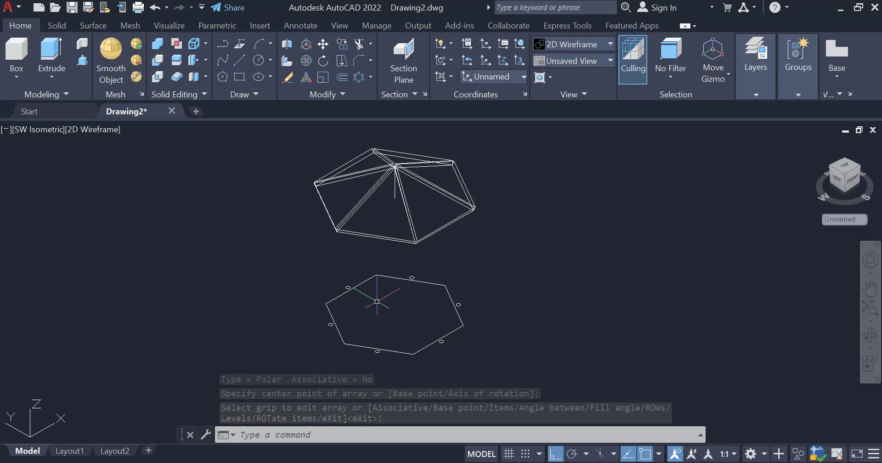
Step: Extrude five of the small circles around the base hexagon 8' upward into posts, leaving out the front-right circle
{"action": "left_click", "coordinate": [52, 53]}
{"action": "scroll", "coordinate": [356, 289], "scroll_direction": "up", "scroll_amount": 3}
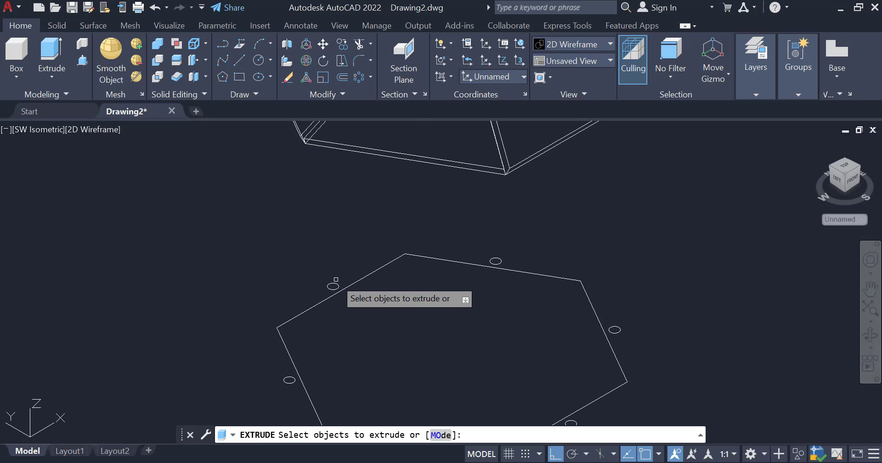
{"action": "left_click", "coordinate": [333, 285]}
{"action": "left_click", "coordinate": [499, 261]}
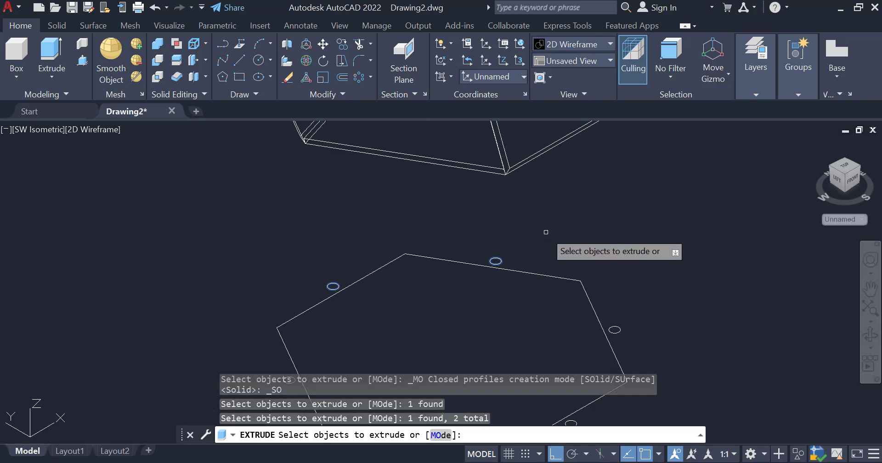
{"action": "scroll", "coordinate": [547, 234], "scroll_direction": "down", "scroll_amount": 2}
{"action": "left_click", "coordinate": [589, 293]}
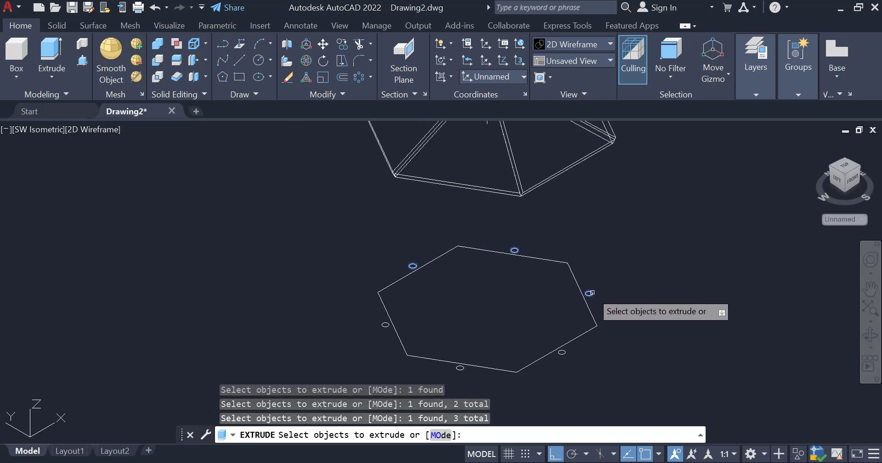
{"action": "left_click", "coordinate": [461, 368]}
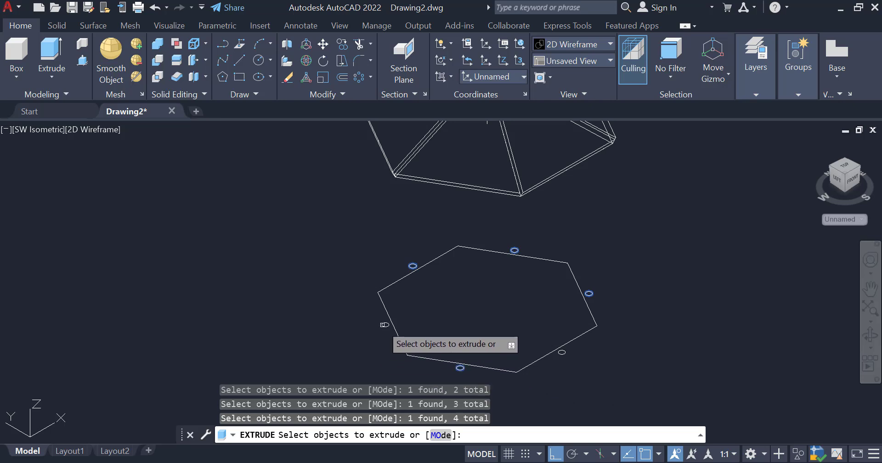
{"action": "left_click", "coordinate": [386, 324]}
{"action": "key", "text": "Return"}
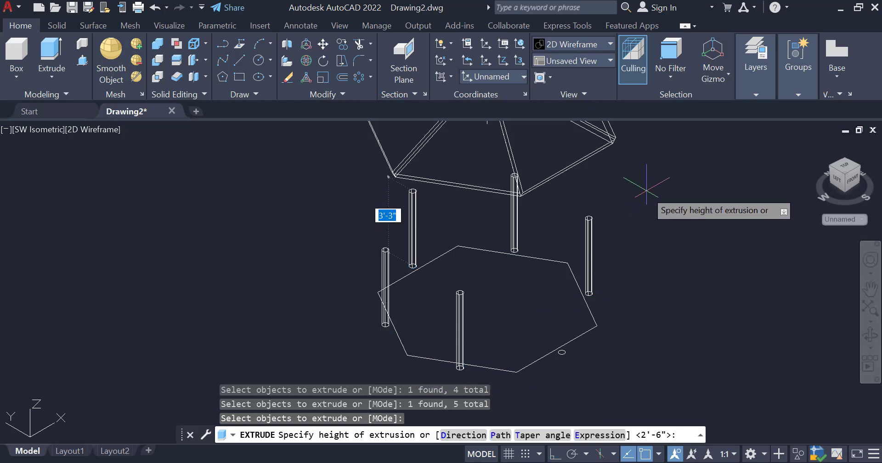
{"action": "type", "text": "8'"}
{"action": "key", "text": "Return"}
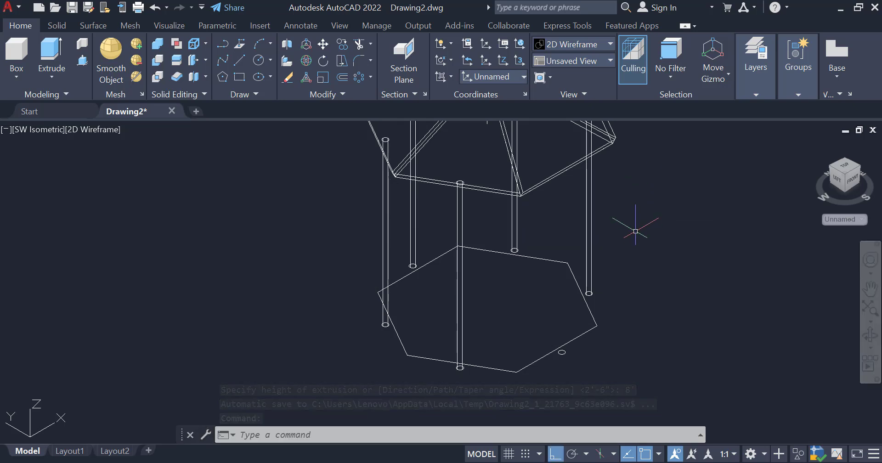
Step: Delete the two offset hexagons inside the base hexagon
{"action": "scroll", "coordinate": [635, 232], "scroll_direction": "down", "scroll_amount": 3}
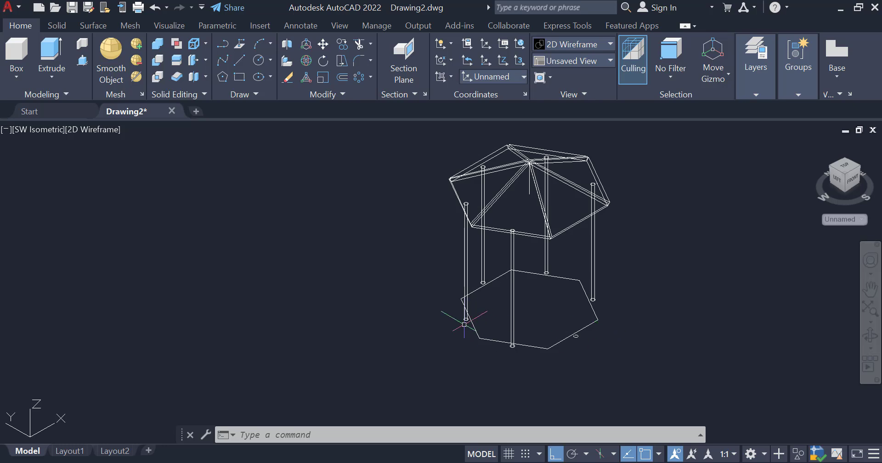
{"action": "scroll", "coordinate": [464, 325], "scroll_direction": "up", "scroll_amount": 4}
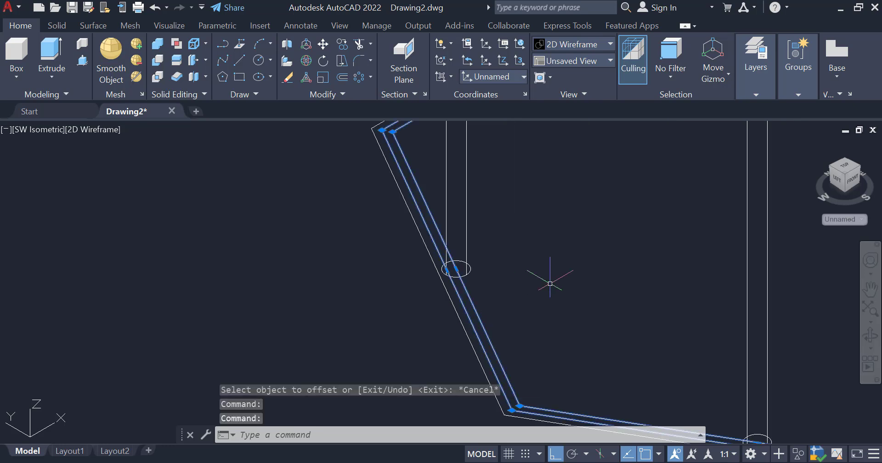
{"action": "key", "text": "Delete"}
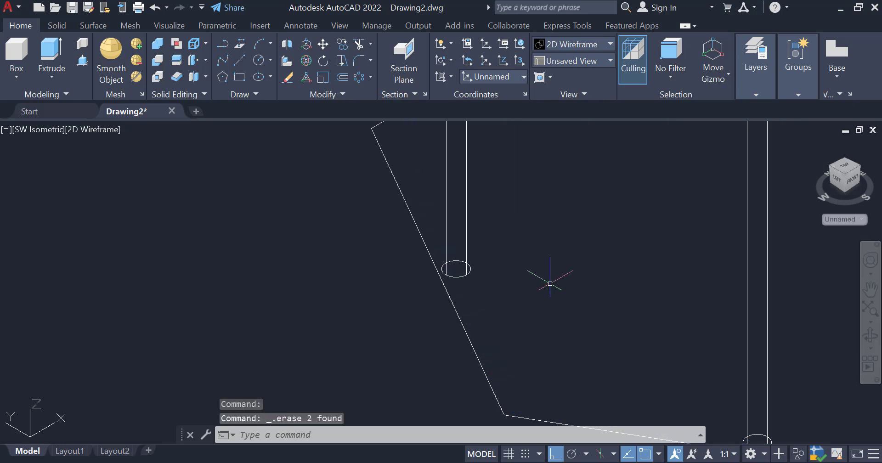
Step: Copy the base hexagon from its front-left corner into the empty space beside the structure, along the 180° direction
{"action": "scroll", "coordinate": [387, 198], "scroll_direction": "down", "scroll_amount": 4}
{"action": "left_click", "coordinate": [445, 279]}
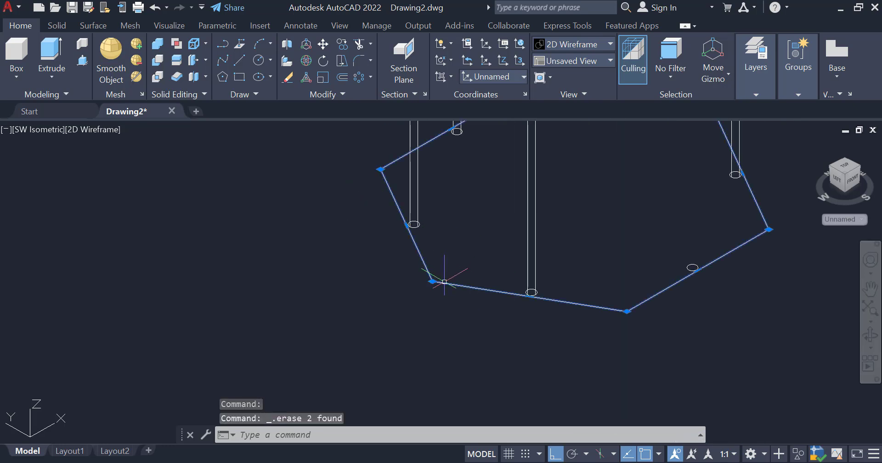
{"action": "type", "text": "CO"}
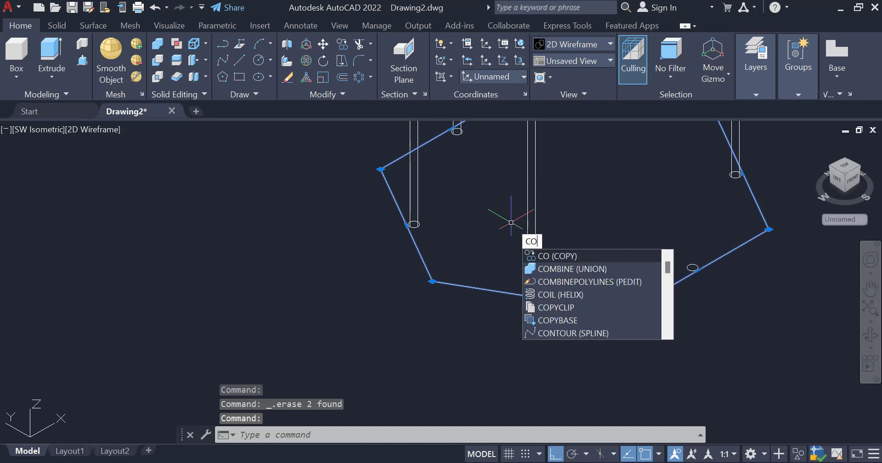
{"action": "key", "text": "Return"}
{"action": "left_click", "coordinate": [433, 281]}
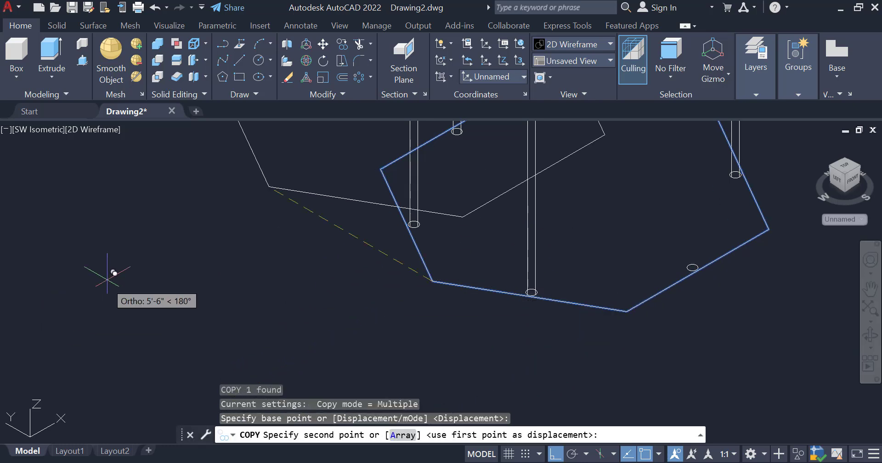
{"action": "scroll", "coordinate": [109, 275], "scroll_direction": "down", "scroll_amount": 3}
{"action": "key", "text": "Escape"}
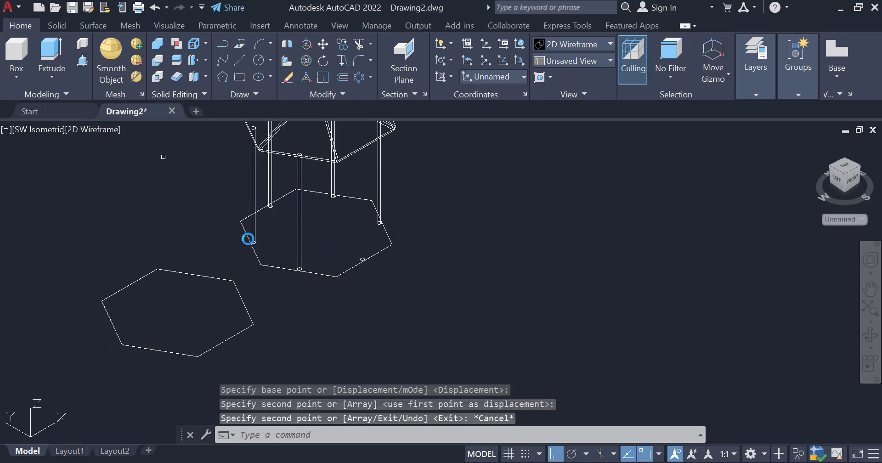
Step: Try to extrude the base hexagon 5" upward with Presspull, and undo the extrusion
{"action": "key", "text": "ctrl+shift+e"}
{"action": "left_click", "coordinate": [269, 265]}
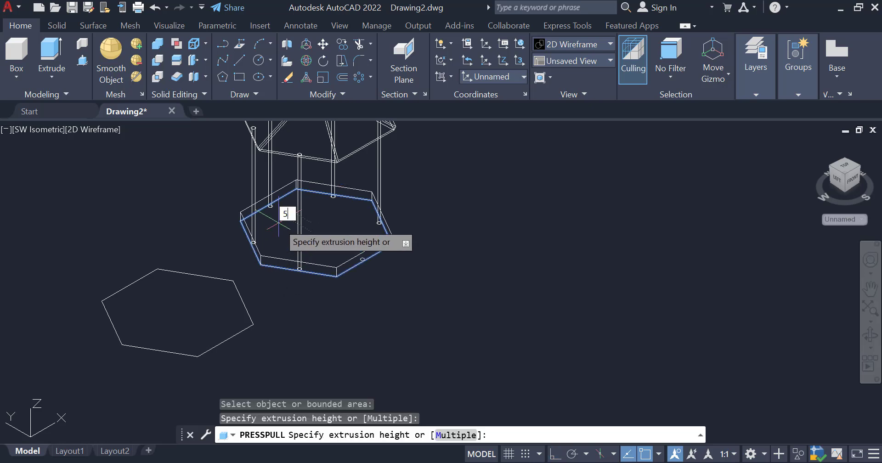
{"action": "key", "text": "Return"}
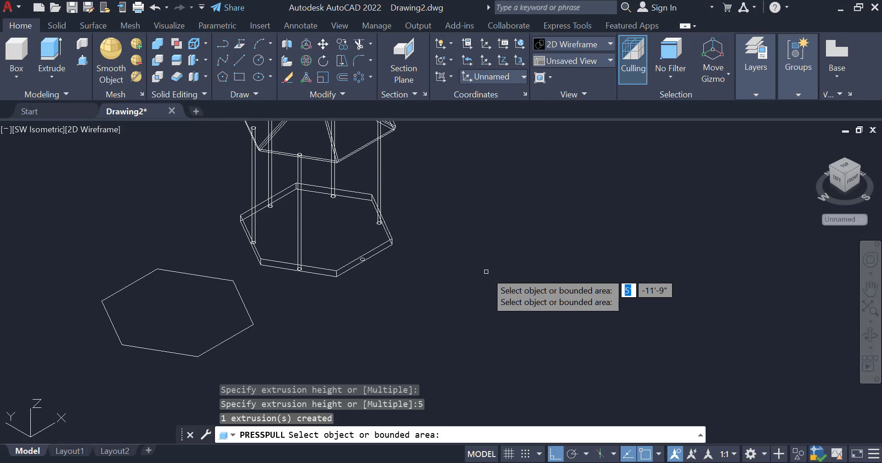
{"action": "key", "text": "Return"}
{"action": "key", "text": "ctrl+z"}
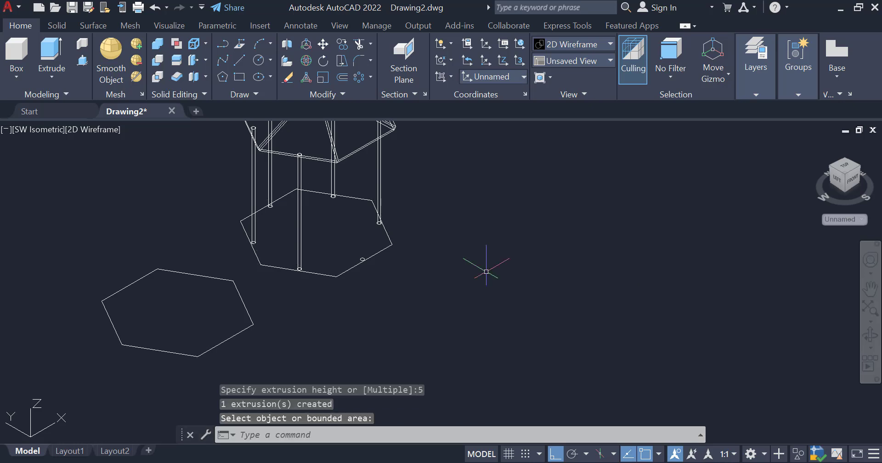
Step: Extrude the base hexagon 12" upward with Presspull to form the solid floor platform
{"action": "left_click", "coordinate": [81, 60]}
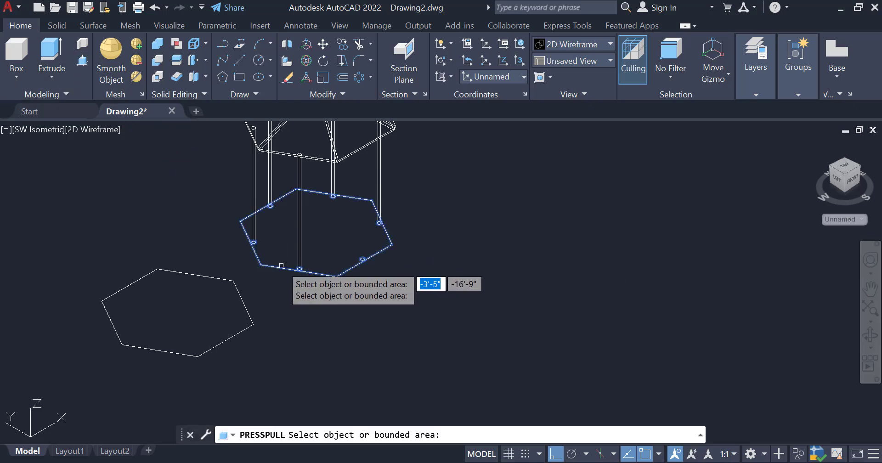
{"action": "left_click", "coordinate": [274, 267]}
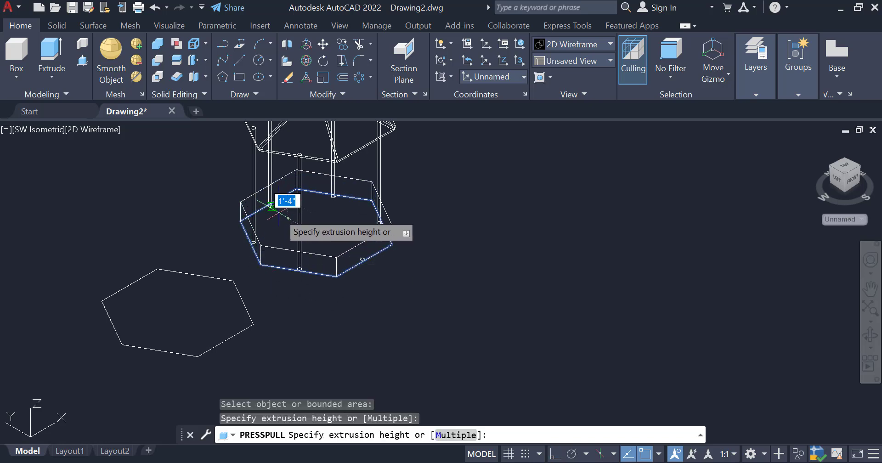
{"action": "type", "text": "12"}
{"action": "key", "text": "Return"}
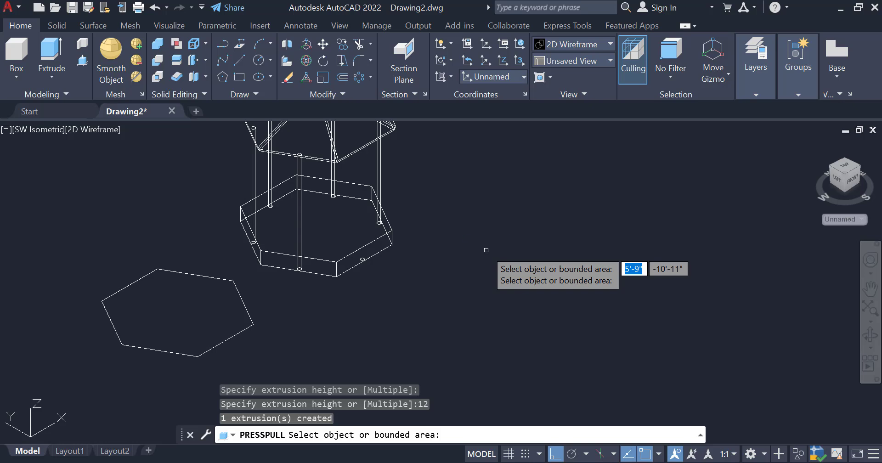
{"action": "key", "text": "Return"}
{"action": "scroll", "coordinate": [385, 300], "scroll_direction": "down", "scroll_amount": 2}
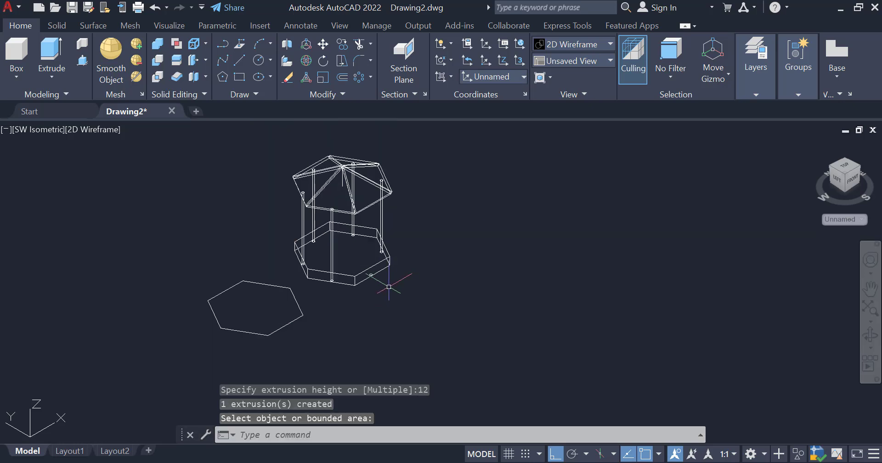
{"action": "scroll", "coordinate": [389, 287], "scroll_direction": "up", "scroll_amount": 2}
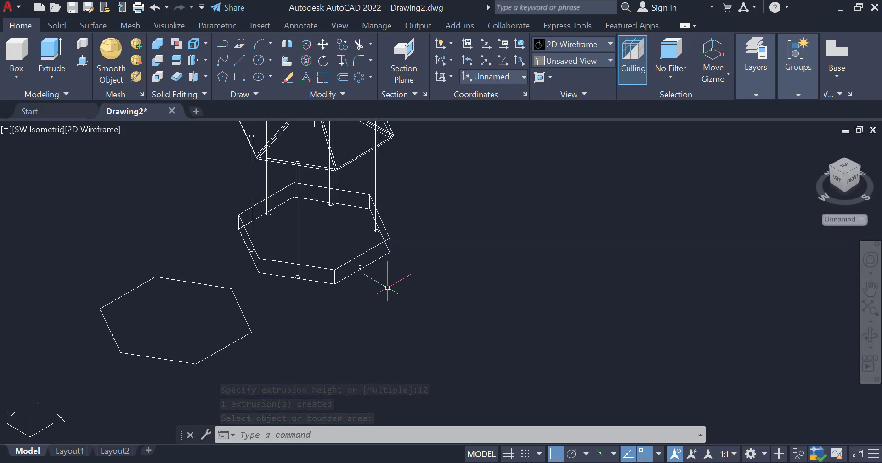
Step: Join all segments of the open double-line hexagon beside the gazebo into one closed wall outline
{"action": "middle_click_drag", "start_coordinate": [221, 346], "coordinate": [359, 219]}
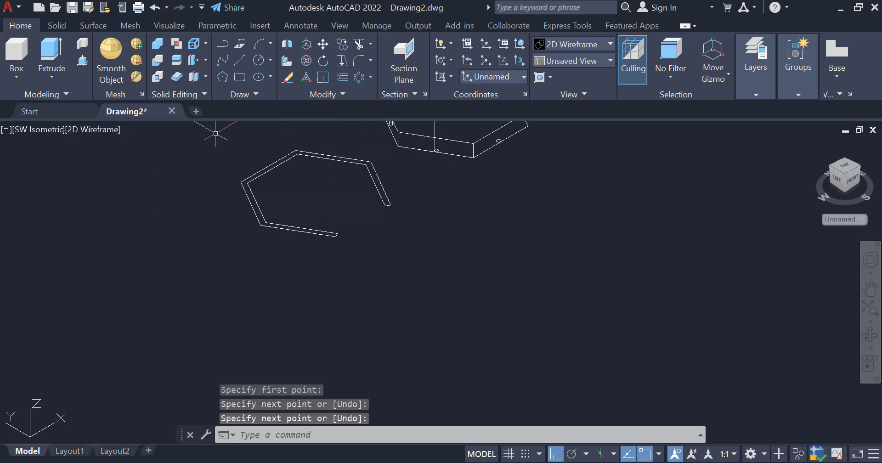
{"action": "left_click", "coordinate": [213, 123]}
{"action": "left_click", "coordinate": [405, 262]}
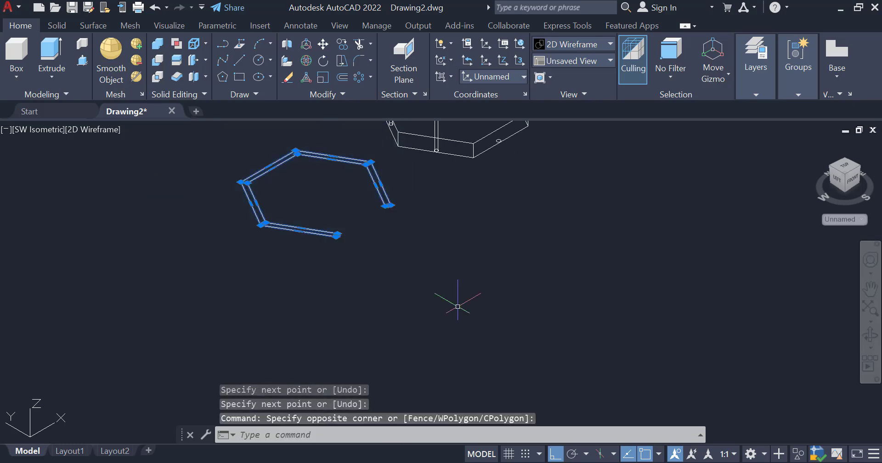
{"action": "type", "text": "j"}
{"action": "key", "text": "Return"}
{"action": "scroll", "coordinate": [455, 308], "scroll_direction": "down", "scroll_amount": 2}
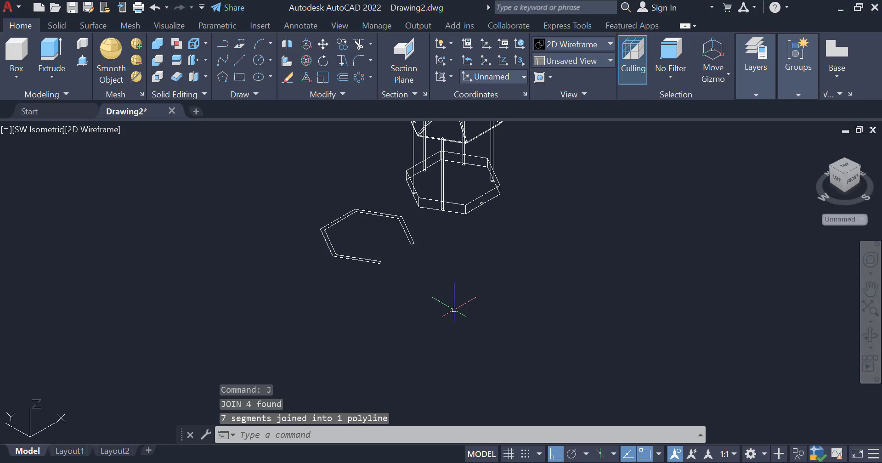
Step: Extrude the open hexagonal wall outline 20" upward with Presspull
{"action": "left_click", "coordinate": [82, 60]}
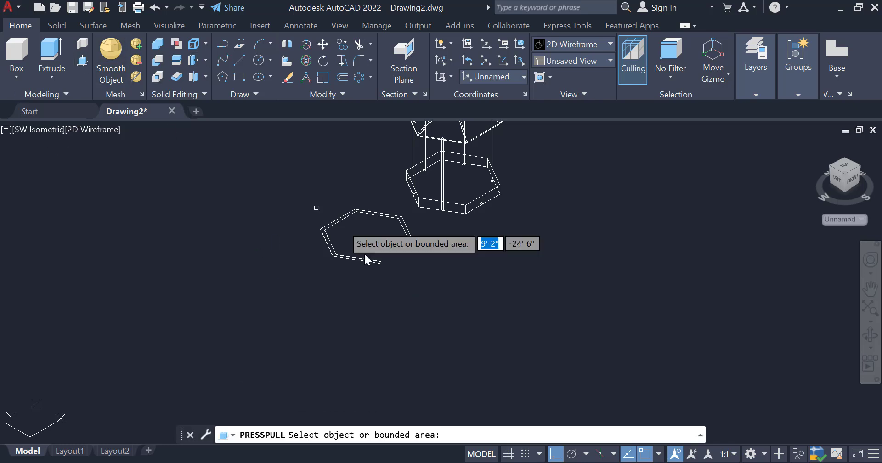
{"action": "left_click", "coordinate": [355, 261]}
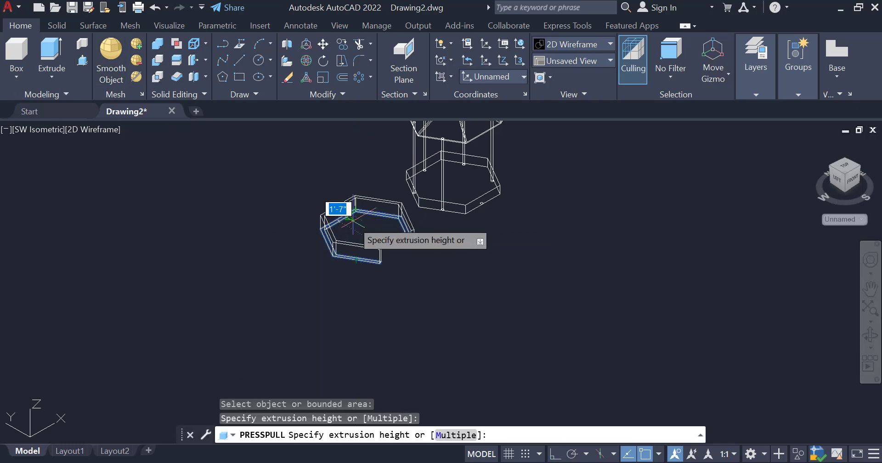
{"action": "scroll", "coordinate": [354, 222], "scroll_direction": "up", "scroll_amount": 2}
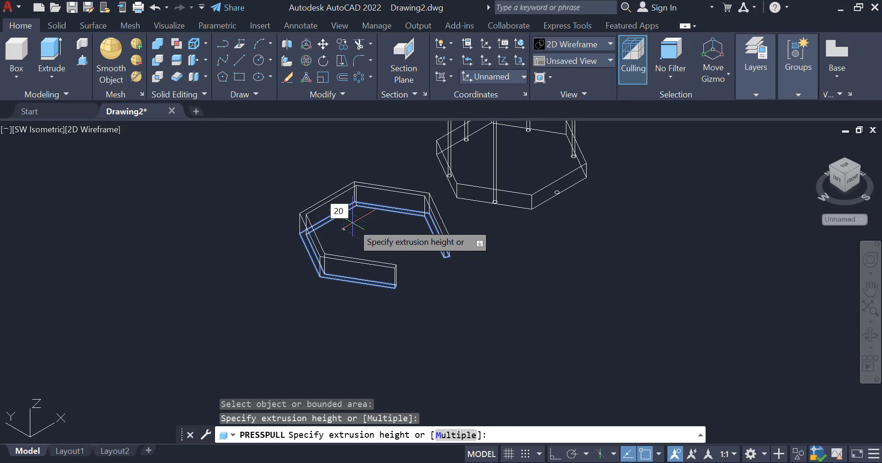
{"action": "type", "text": "20"}
{"action": "key", "text": "Return"}
{"action": "key", "text": "Return"}
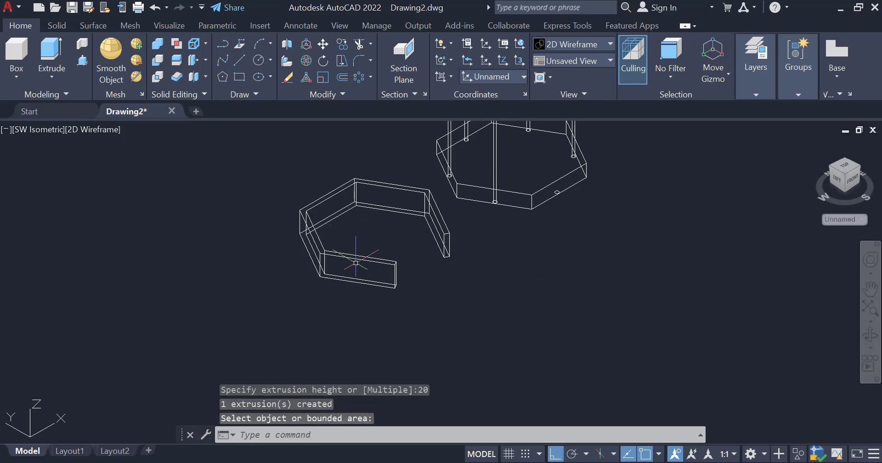
Step: Move the extruded wall from its lower outer front-left corner onto the matching top corner of the base platform
{"action": "left_click", "coordinate": [341, 257]}
{"action": "type", "text": "m"}
{"action": "key", "text": "Return"}
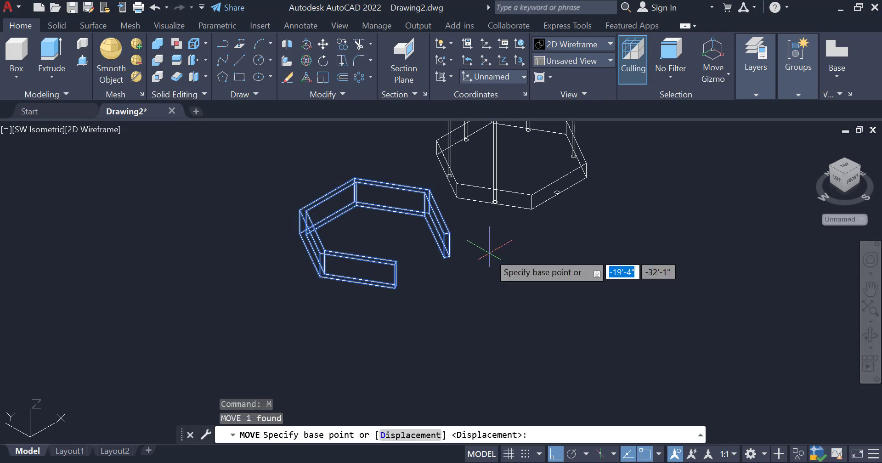
{"action": "scroll", "coordinate": [313, 285], "scroll_direction": "up", "scroll_amount": 2}
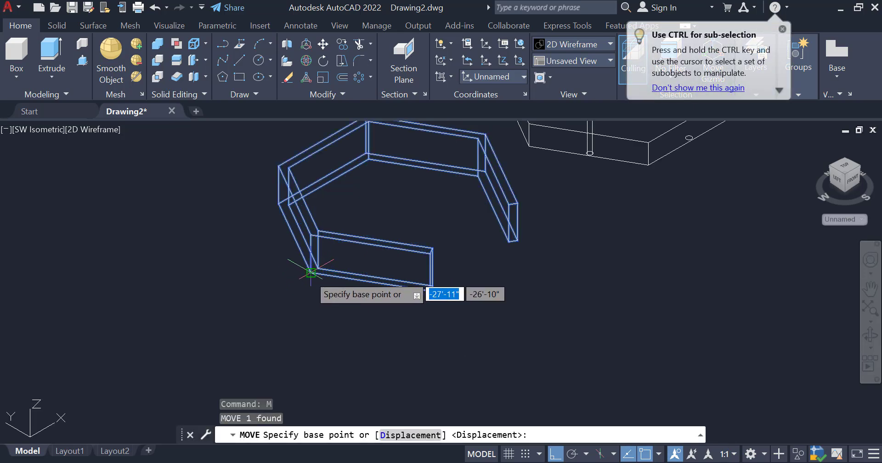
{"action": "left_click", "coordinate": [308, 267]}
{"action": "scroll", "coordinate": [515, 157], "scroll_direction": "down", "scroll_amount": 3}
{"action": "scroll", "coordinate": [508, 157], "scroll_direction": "up", "scroll_amount": 5}
{"action": "left_click", "coordinate": [494, 173]}
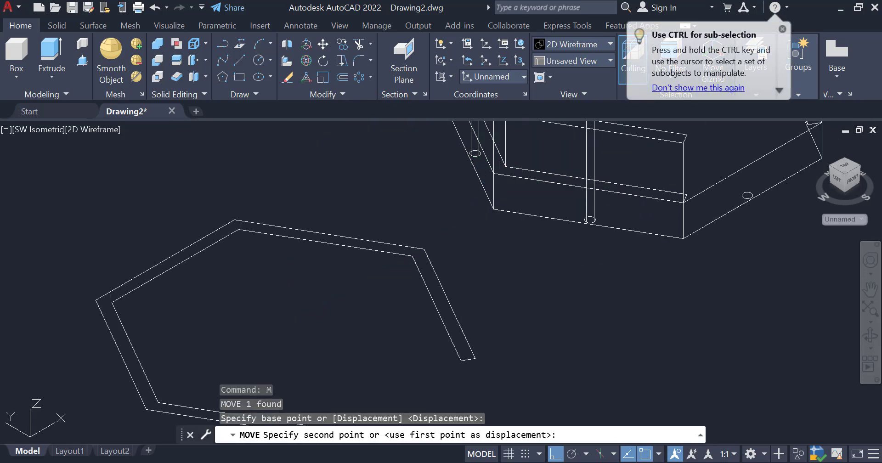
{"action": "scroll", "coordinate": [438, 259], "scroll_direction": "down", "scroll_amount": 5}
{"action": "scroll", "coordinate": [438, 260], "scroll_direction": "down", "scroll_amount": 2}
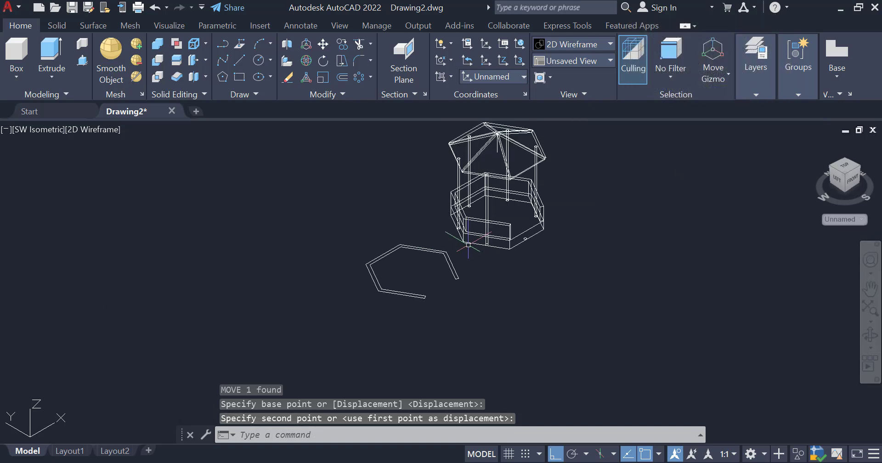
Step: Set the visual style to Shades of Gray and delete the leftover wall outline beside the gazebo
{"action": "left_click", "coordinate": [111, 132]}
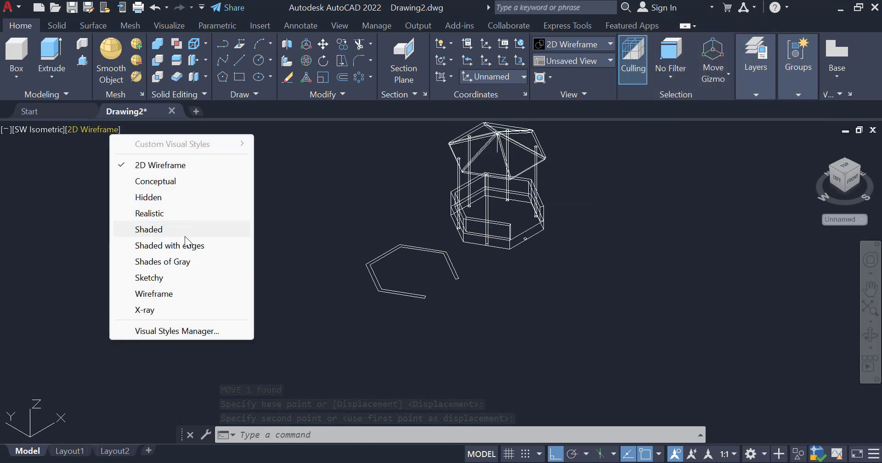
{"action": "left_click", "coordinate": [174, 261]}
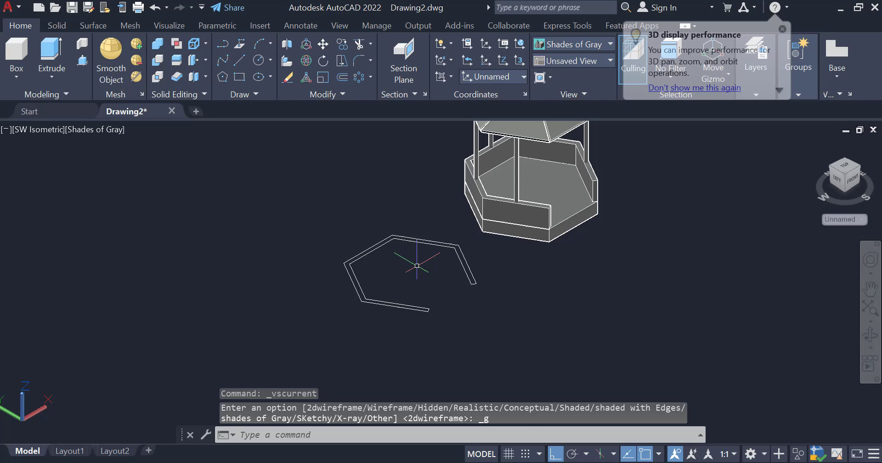
{"action": "left_click", "coordinate": [411, 238]}
{"action": "key", "text": "Delete"}
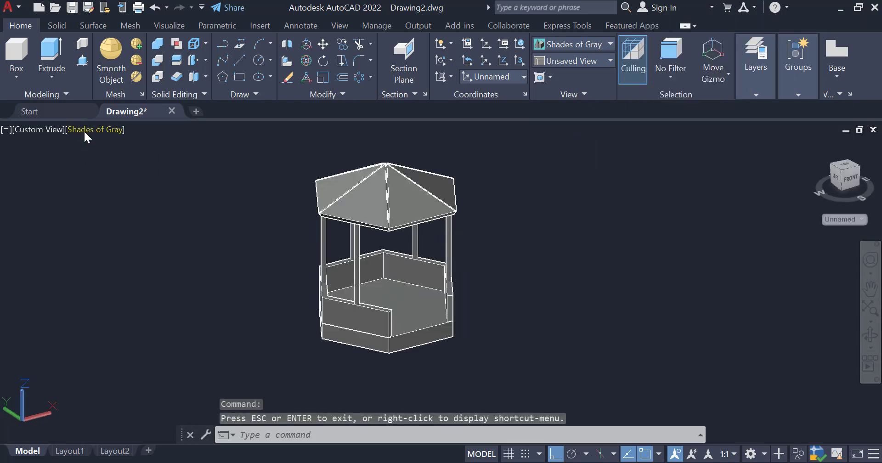
Step: Set the visual style to Realistic
{"action": "left_click", "coordinate": [85, 131]}
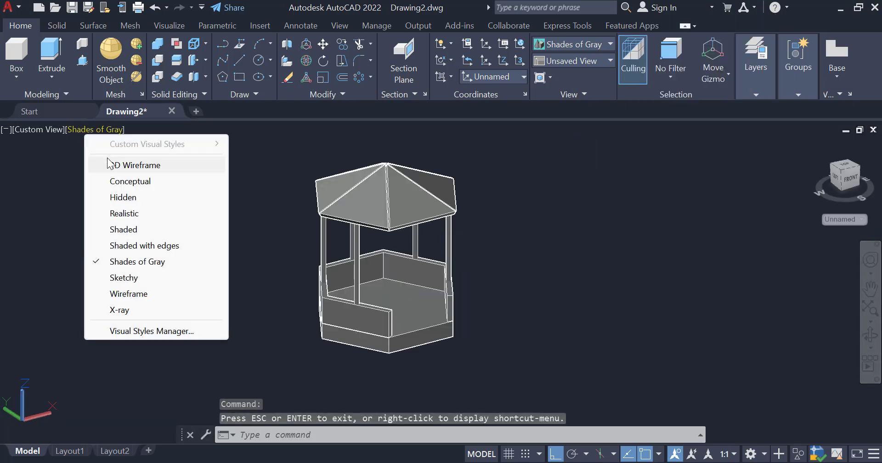
{"action": "left_click", "coordinate": [123, 213]}
{"action": "middle_click_drag", "start_coordinate": [528, 202], "coordinate": [564, 206], "text": "shift"}
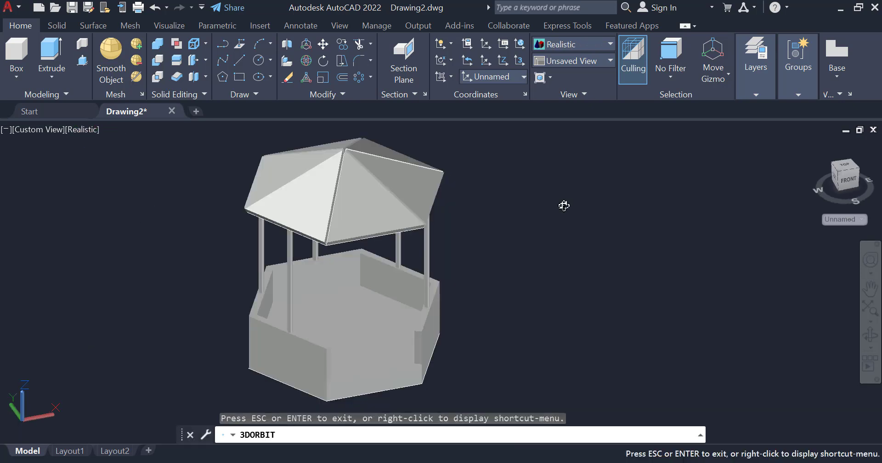
Step: Open the materials browser and apply a dark red Metallic Paint material from the Autodesk Library to the gazebo roof
{"action": "type", "text": "MAT"}
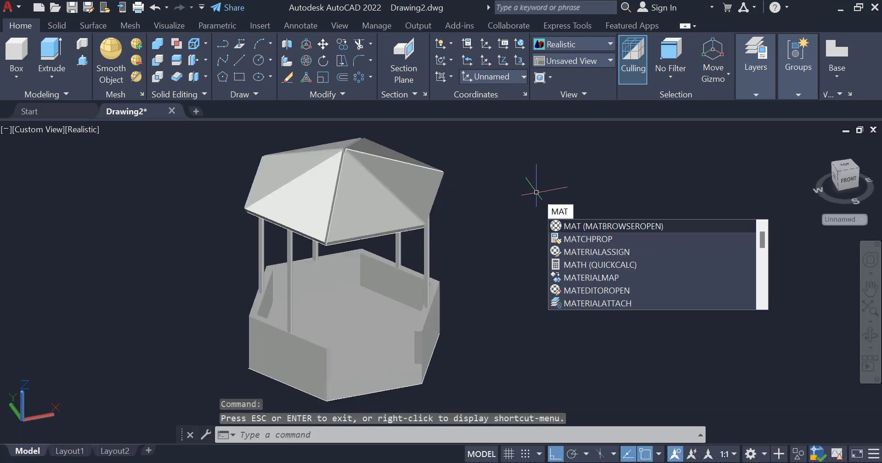
{"action": "key", "text": "Return"}
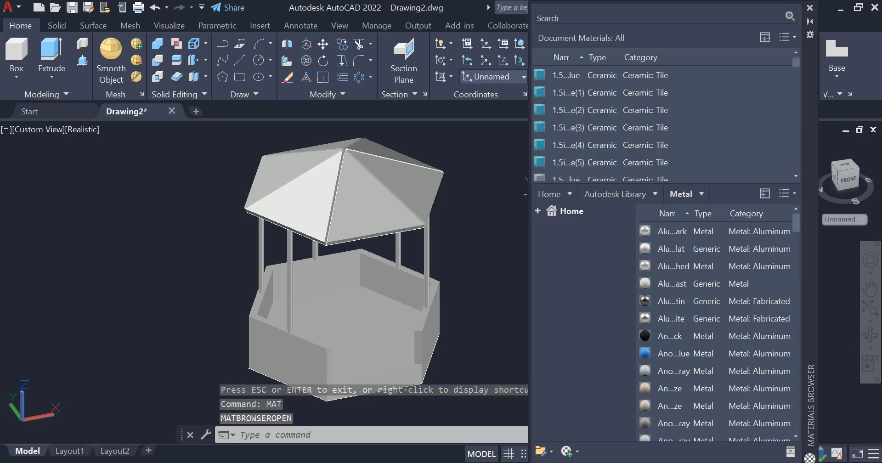
{"action": "left_click", "coordinate": [313, 192]}
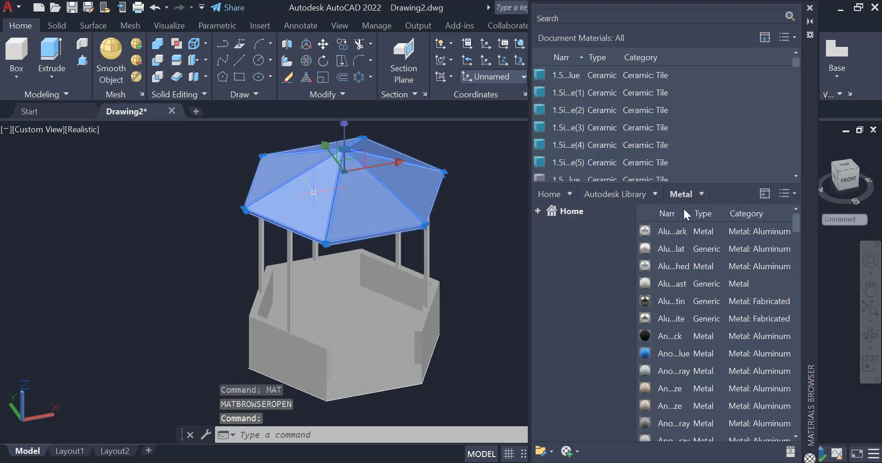
{"action": "left_click", "coordinate": [655, 193]}
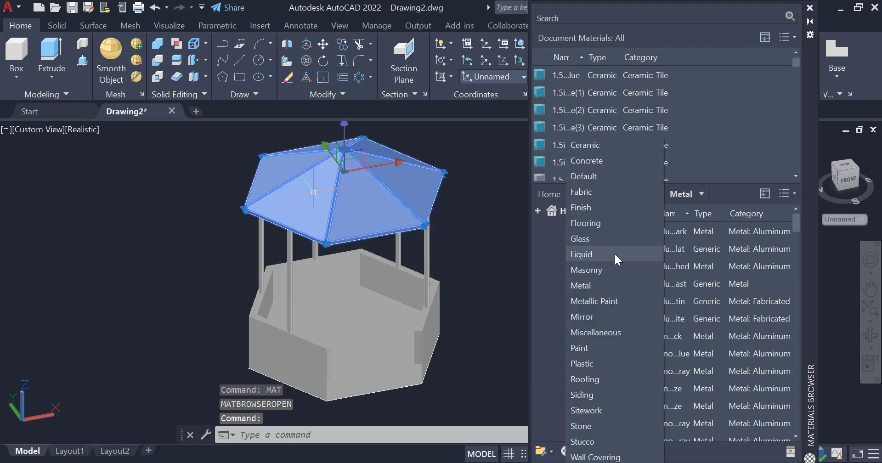
{"action": "left_click", "coordinate": [610, 302]}
{"action": "mouse_move", "coordinate": [658, 283]}
{"action": "left_mouse_down"}
{"action": "mouse_move", "coordinate": [362, 190]}
{"action": "mouse_move", "coordinate": [373, 204]}
{"action": "left_mouse_up"}
{"action": "key", "text": "Escape"}
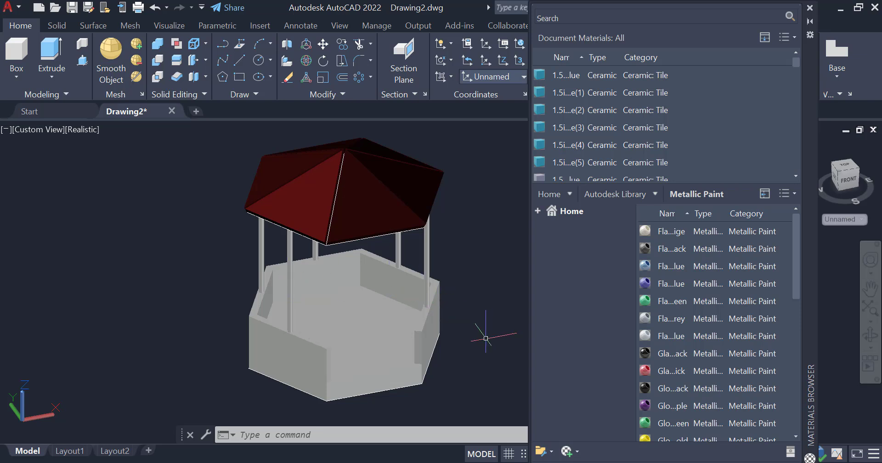
Step: Apply the same dark red Metallic Paint material to the gazebo's circular posts
{"action": "left_click_drag", "start_coordinate": [647, 373], "coordinate": [424, 236]}
{"action": "scroll", "coordinate": [434, 252], "scroll_direction": "up", "scroll_amount": 3}
{"action": "left_click_drag", "start_coordinate": [646, 371], "coordinate": [403, 237]}
{"action": "scroll", "coordinate": [455, 233], "scroll_direction": "down", "scroll_amount": 5}
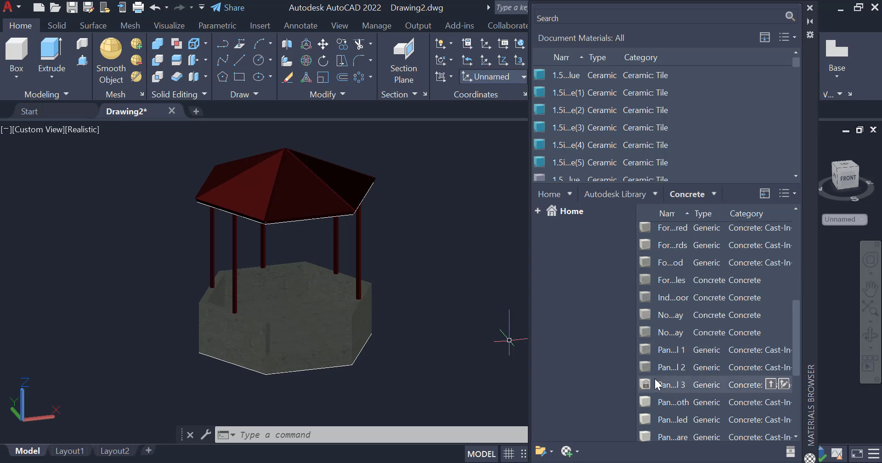
Step: Apply a board-patterned cast-in-place Concrete material to the gazebo's low walls and floor platform
{"action": "left_click_drag", "start_coordinate": [657, 385], "coordinate": [283, 317]}
{"action": "scroll", "coordinate": [283, 317], "scroll_direction": "up", "scroll_amount": 3}
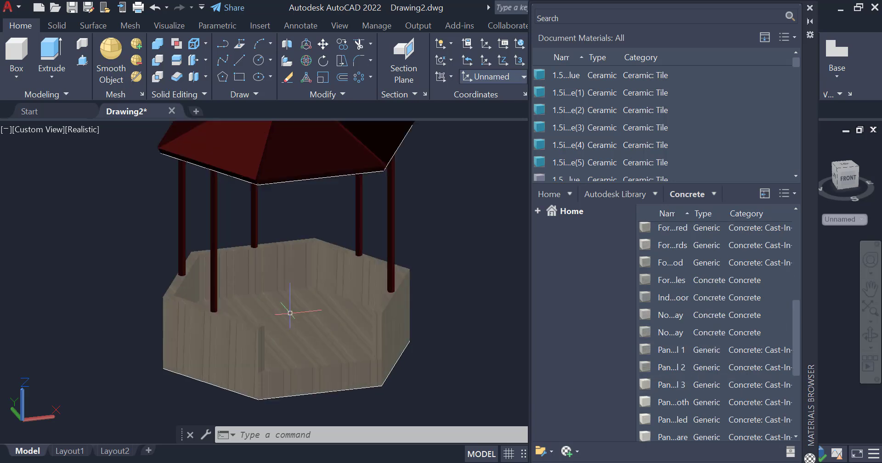
{"action": "scroll", "coordinate": [341, 301], "scroll_direction": "down", "scroll_amount": 2}
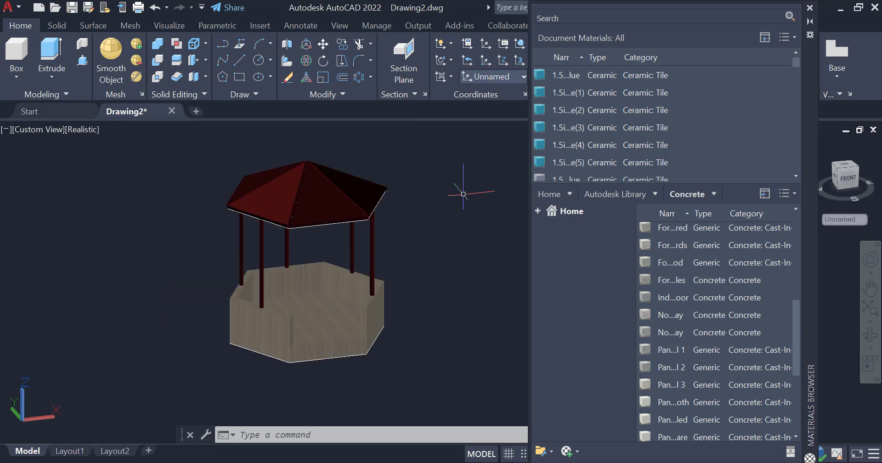
Step: Close the materials browser and orbit around the finished gazebo to inspect it, including its underside
{"action": "left_click", "coordinate": [810, 9]}
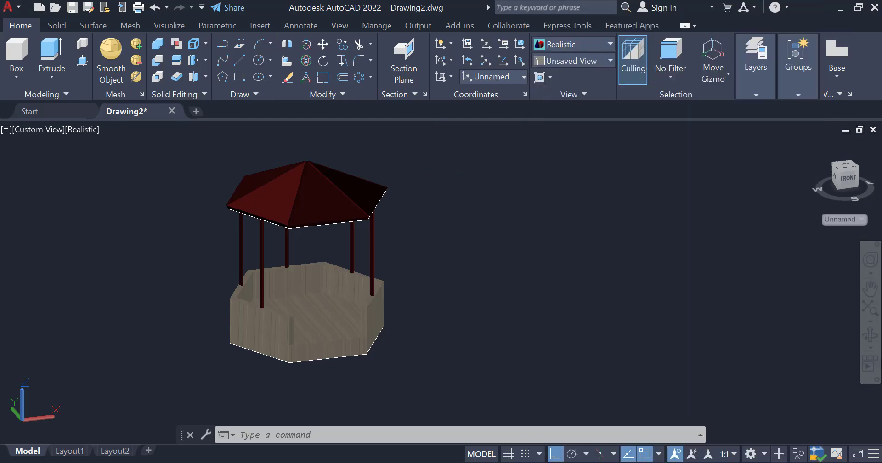
{"action": "left_click", "coordinate": [870, 335]}
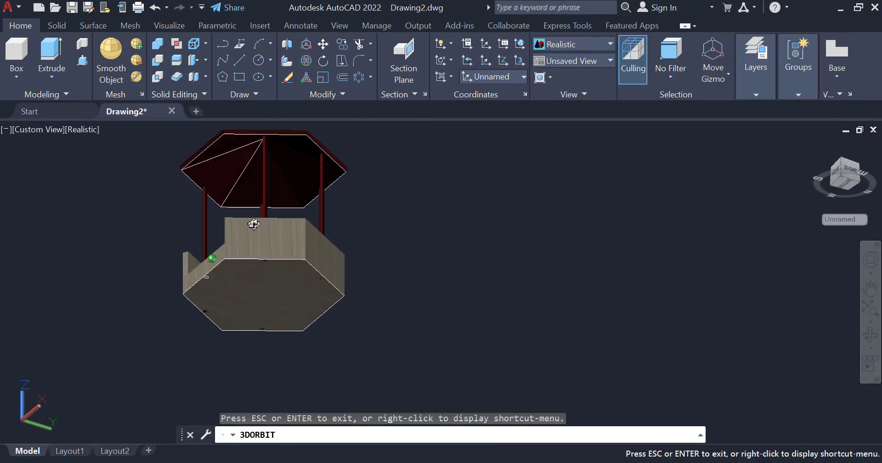